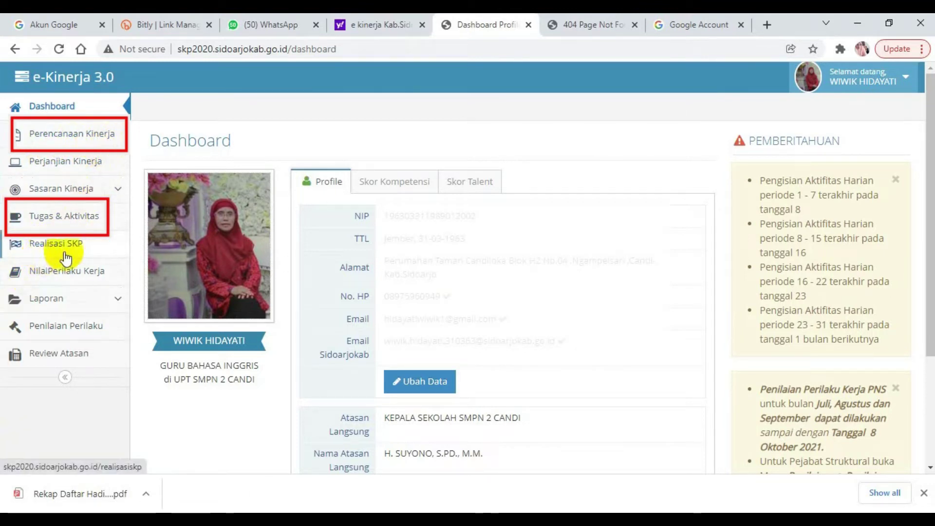
# - Open the Realisasi SKP page and go to its Tugas Pokok table
pyautogui.click(73, 189)
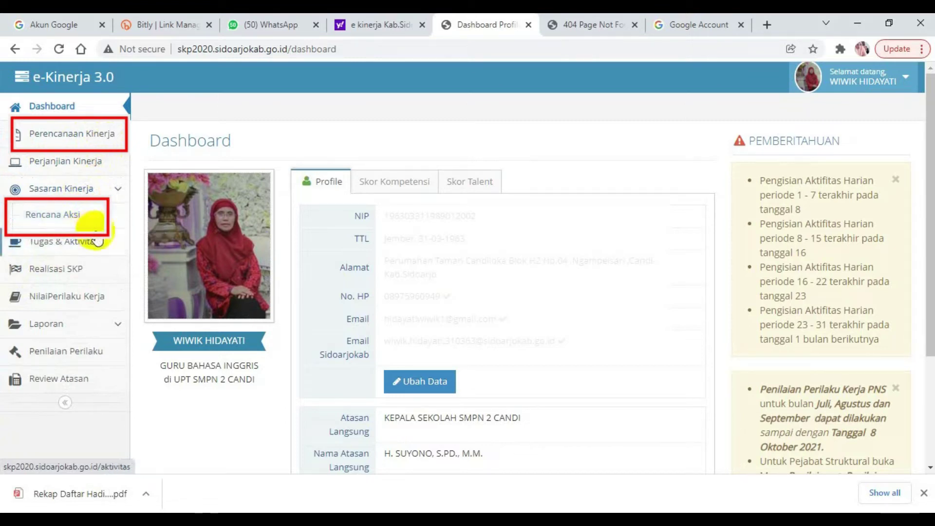
pyautogui.click(58, 273)
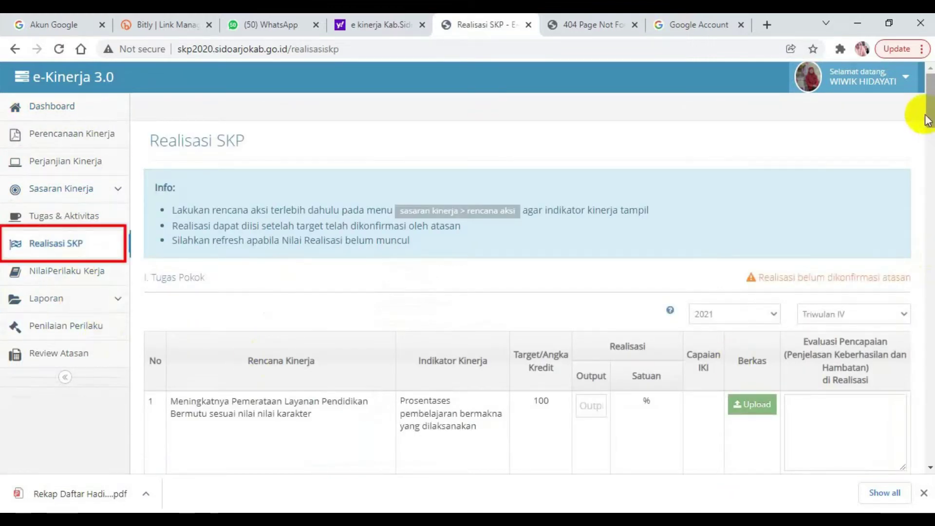
pyautogui.moveTo(931, 113)
pyautogui.mouseDown()
pyautogui.moveTo(930, 153)
pyautogui.moveTo(931, 113)
pyautogui.mouseUp()
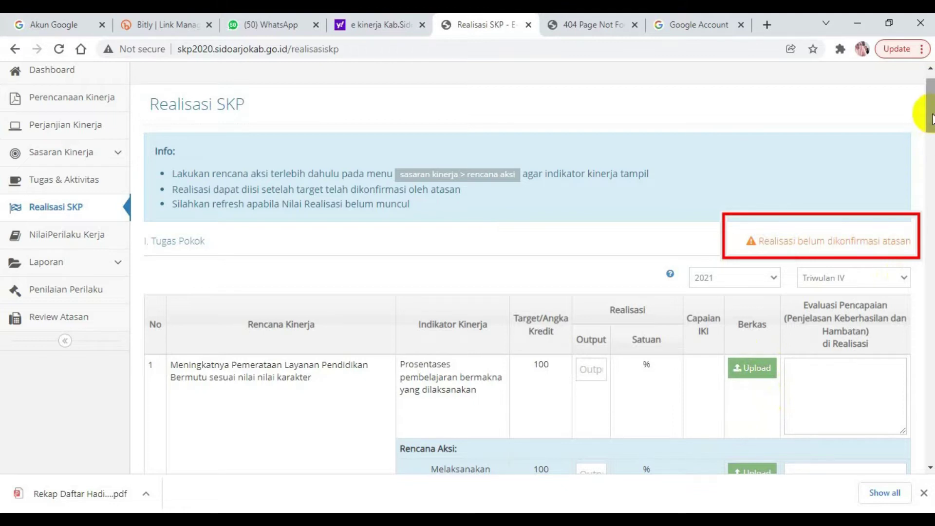
pyautogui.moveTo(932, 117)
pyautogui.mouseDown()
pyautogui.moveTo(932, 144)
pyautogui.moveTo(932, 124)
pyautogui.mouseUp()
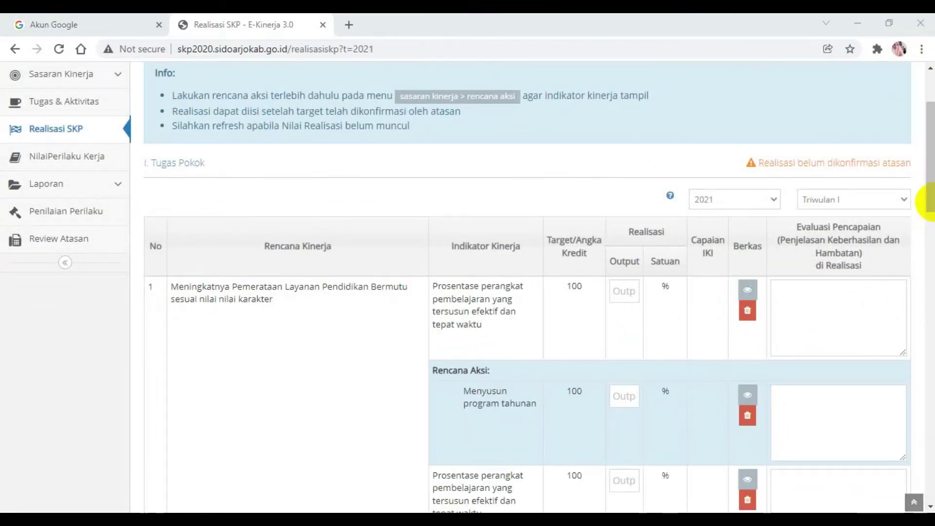
# - Select 2021 as the year for the Tugas Pokok realisation table
pyautogui.moveTo(932, 195); pyautogui.dragTo(932, 171)
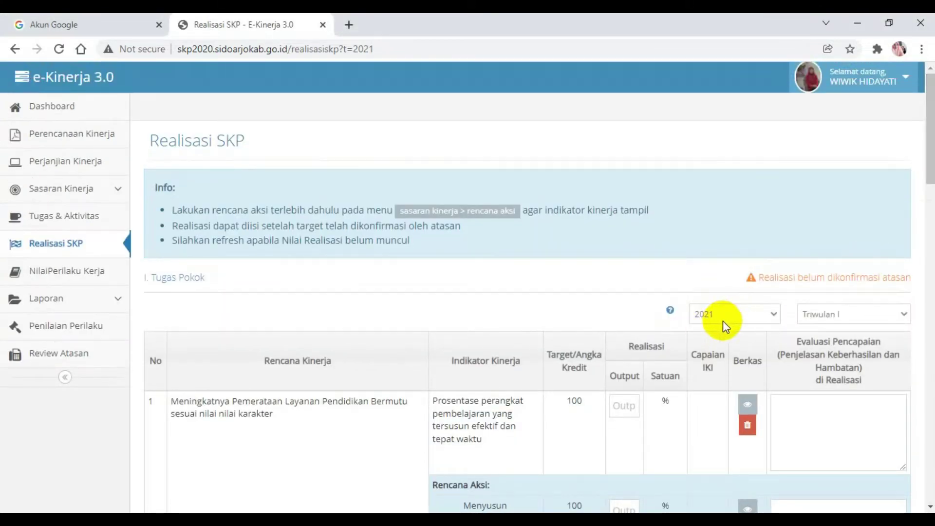
pyautogui.click(773, 314)
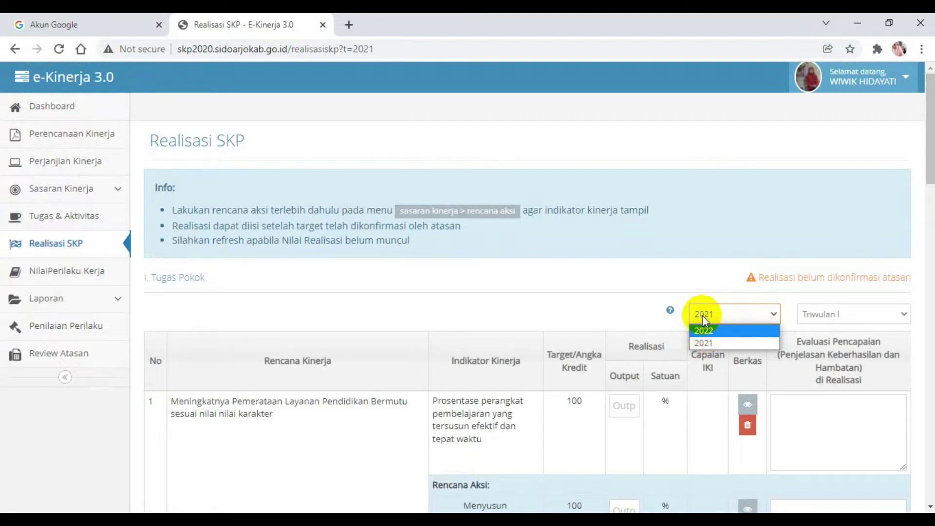
pyautogui.click(712, 343)
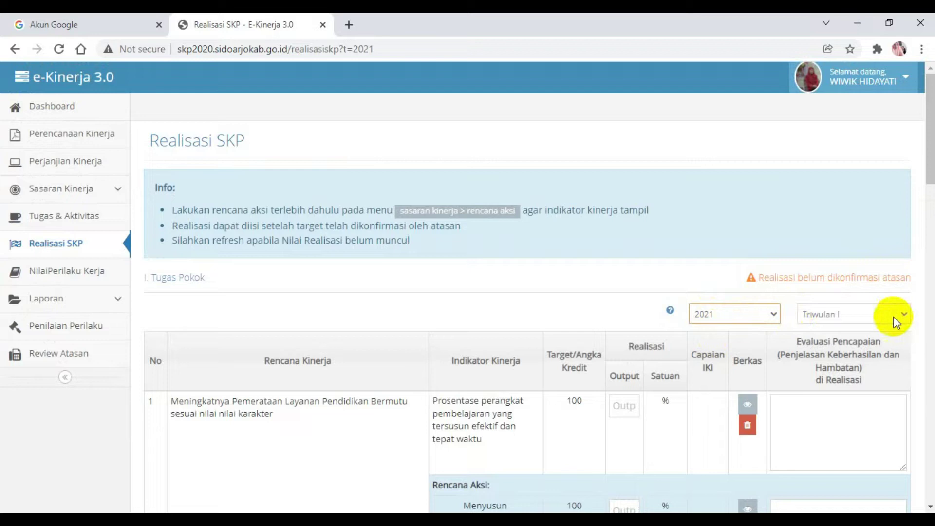
# - Fill in the first performance indicator with output 100 and the achievement evaluation "Telah menyususn program semester"
pyautogui.moveTo(927, 173); pyautogui.dragTo(929, 218)
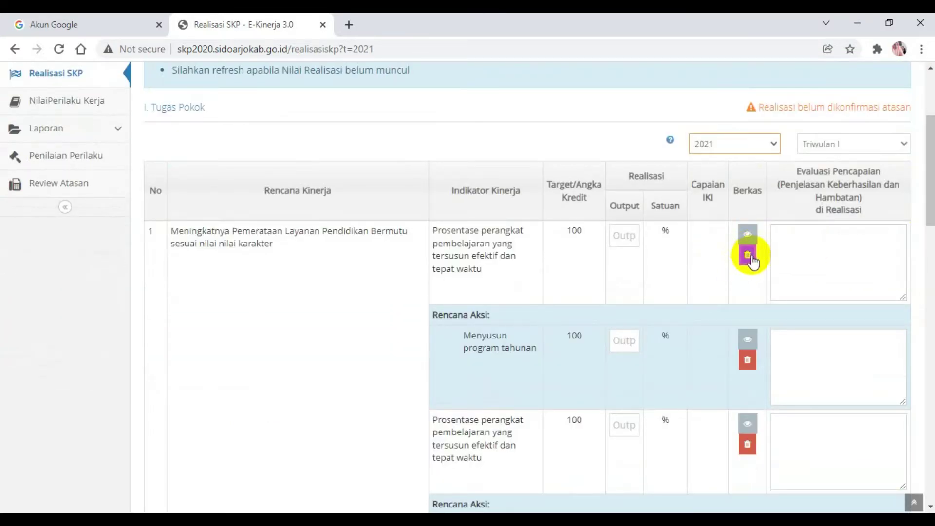
pyautogui.click(619, 237)
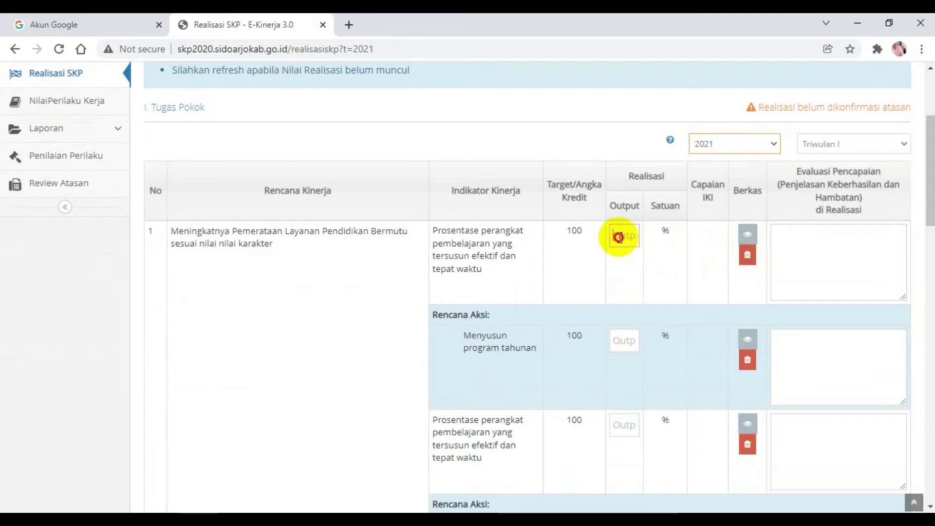
pyautogui.write('100')
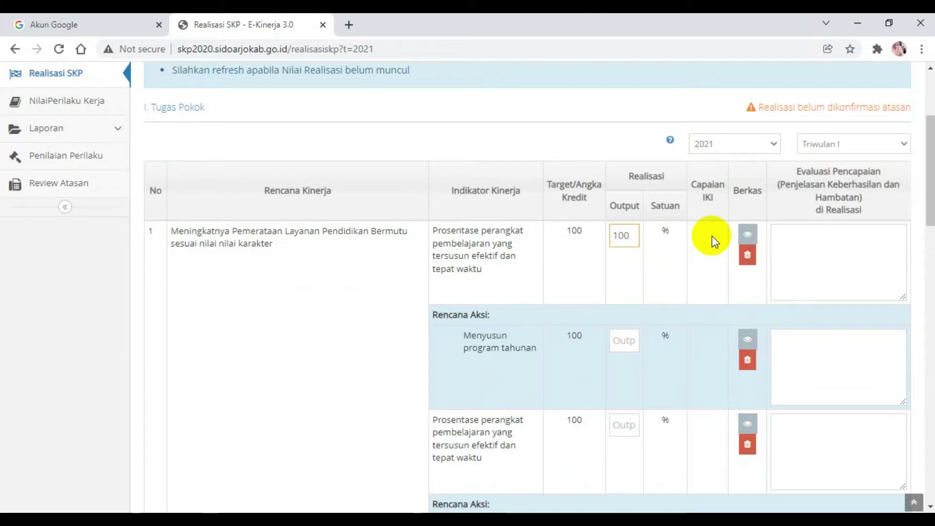
pyautogui.click(830, 237)
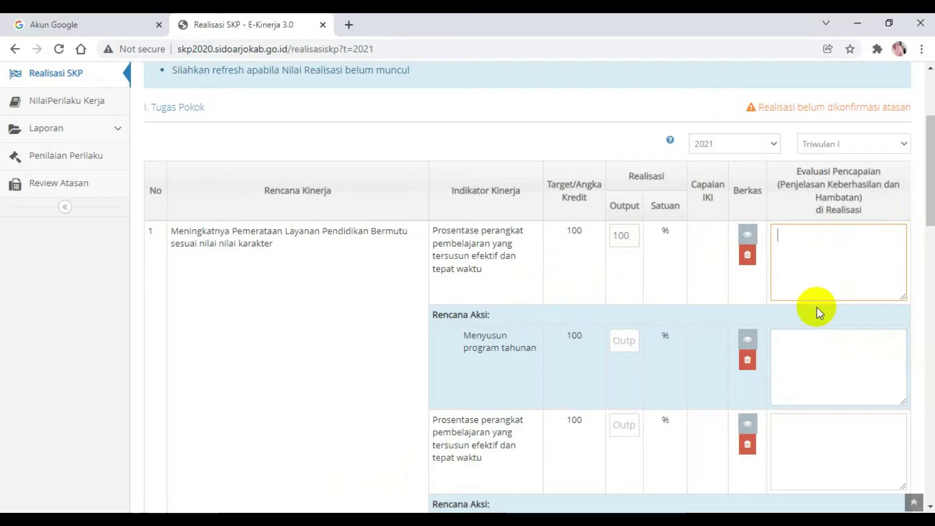
pyautogui.write('Telaj')
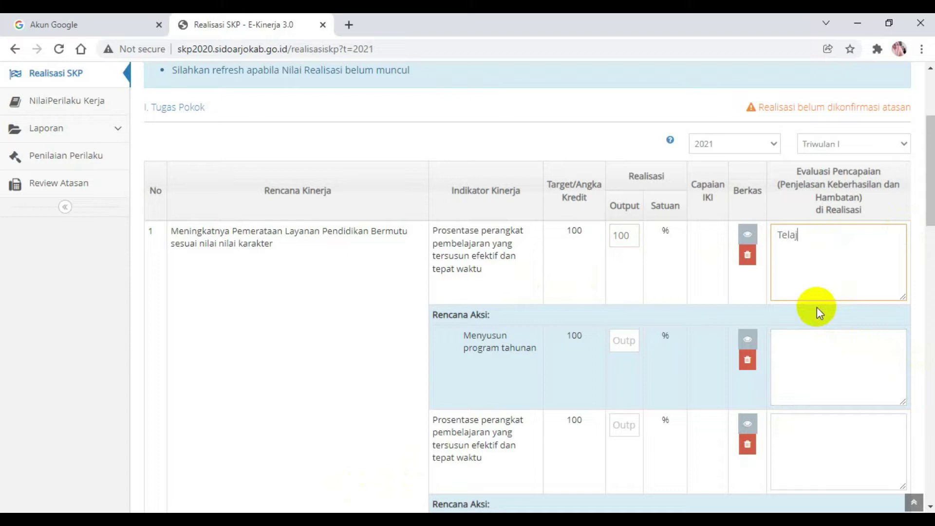
pyautogui.press('BackSpace')
pyautogui.write('h menyususn pr')
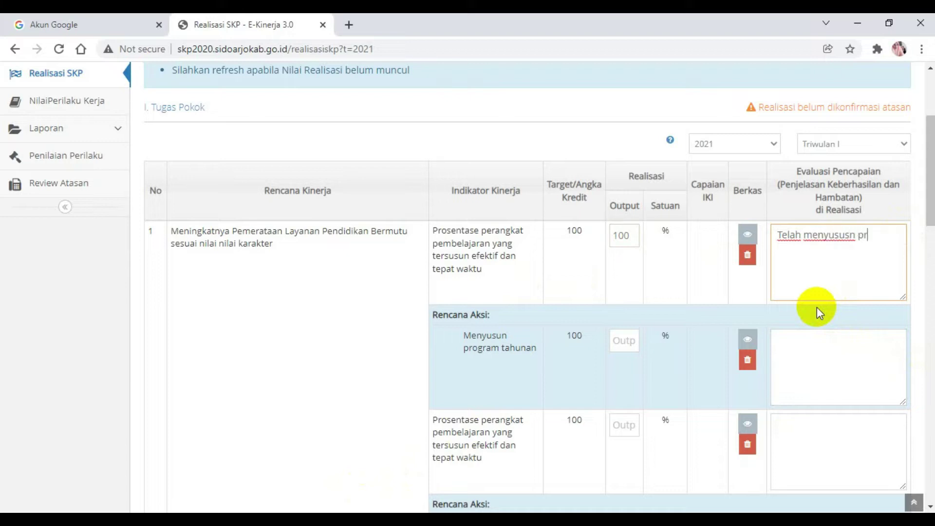
pyautogui.write('ogram semester')
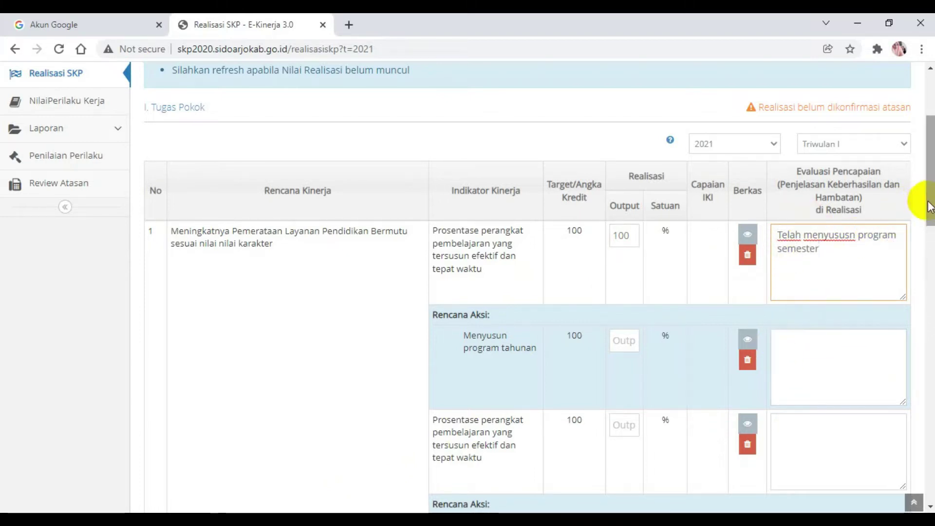
# - Set the output of the "Menyusun program tahunan" action plan to 100 and begin its evaluation with "Telah"
pyautogui.moveTo(929, 201); pyautogui.dragTo(930, 216)
pyautogui.click(628, 273)
pyautogui.write('100')
pyautogui.click(806, 291)
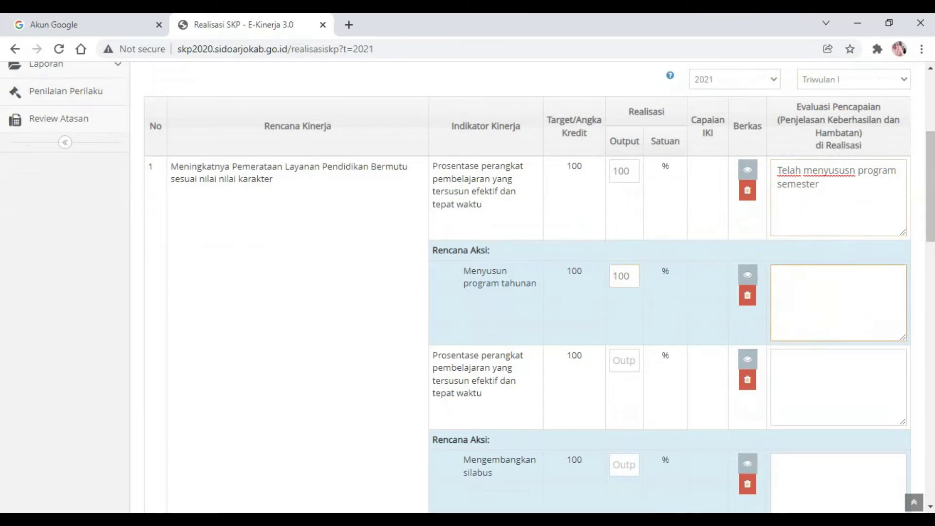
pyautogui.write('Telah')
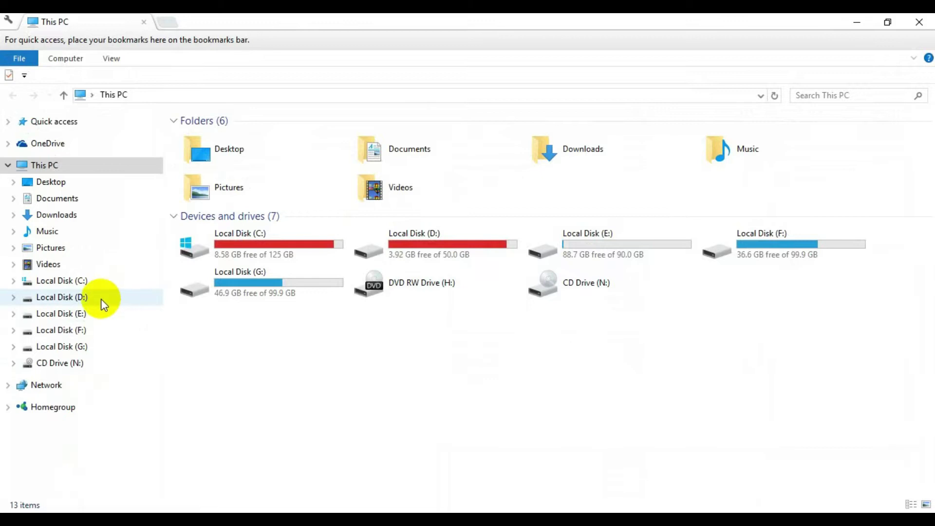
# - Switch to File Explorer, look inside the DOKUMEN REALISASI SKP 2021 folder on Local Disk (D:), and return to the drive's folder list
pyautogui.click(101, 299)
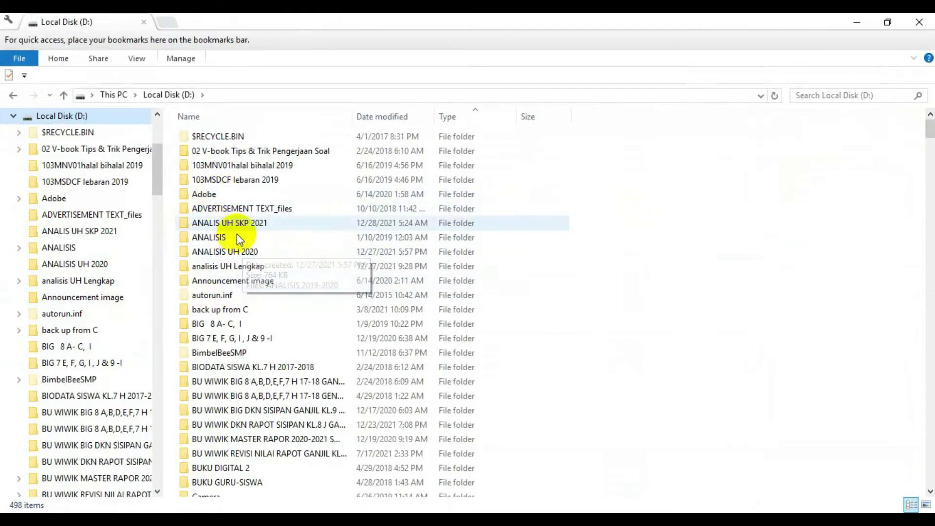
pyautogui.moveTo(928, 126); pyautogui.dragTo(925, 149)
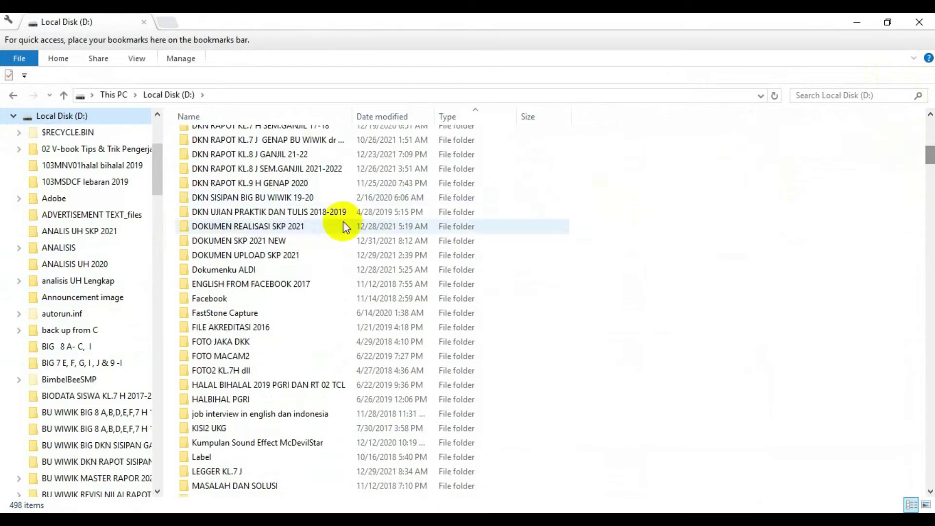
pyautogui.click(259, 228)
pyautogui.doubleClick(260, 228)
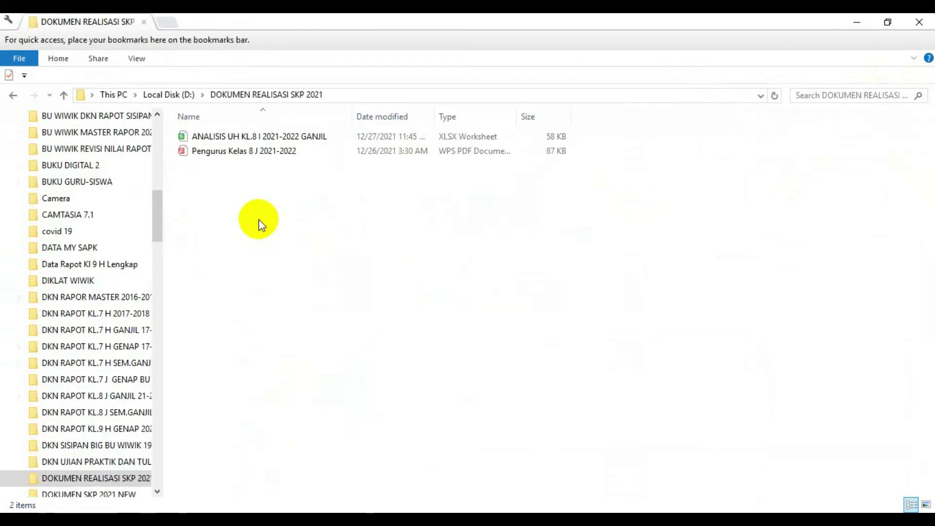
pyautogui.click(12, 95)
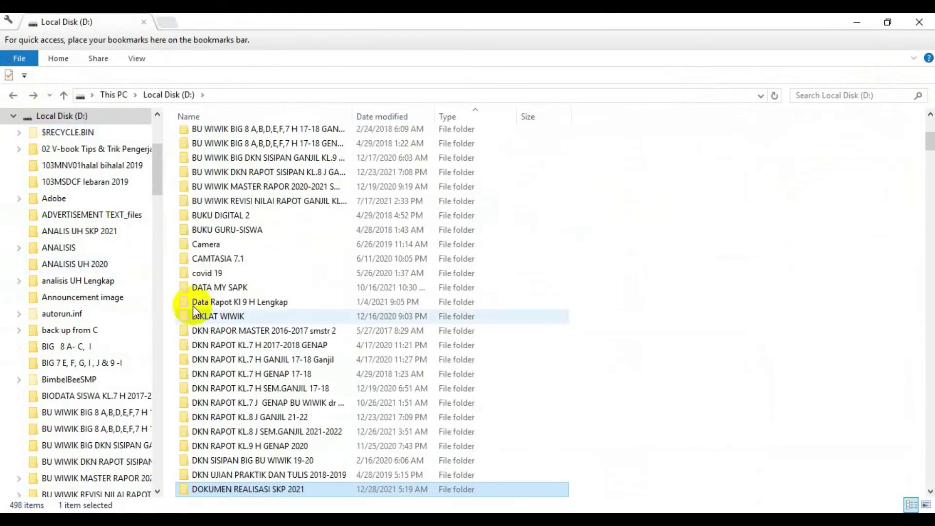
# - Open the DOKUMEN UPLOAD SKP 2021 folder on Local Disk (D:)
pyautogui.click(928, 158)
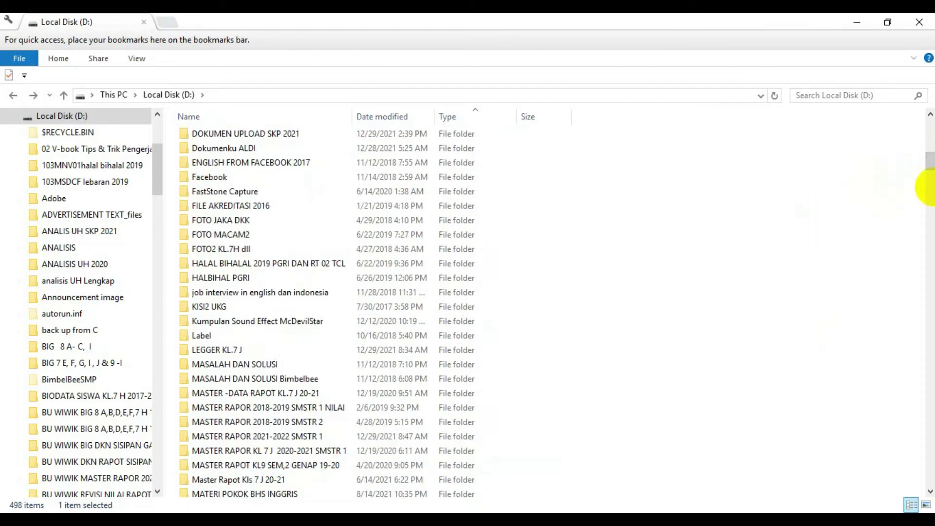
pyautogui.moveTo(930, 165); pyautogui.dragTo(929, 152)
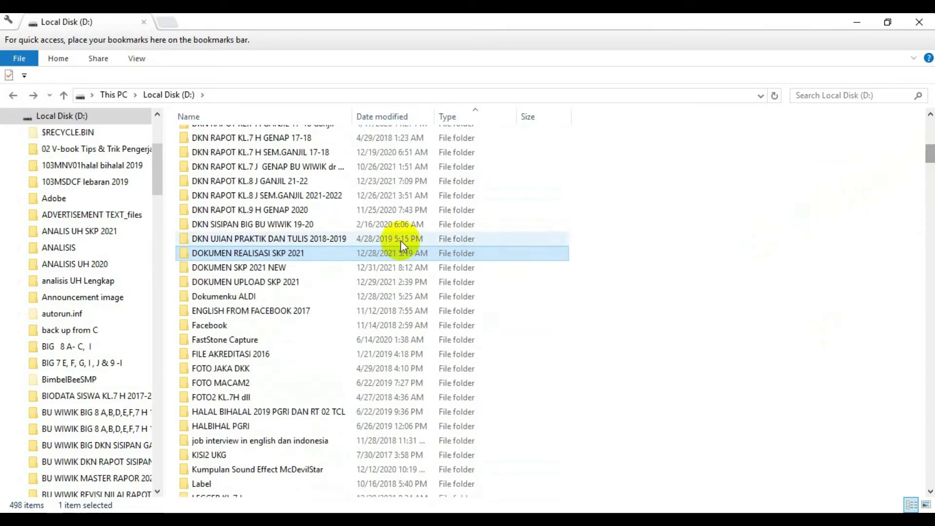
pyautogui.doubleClick(241, 281)
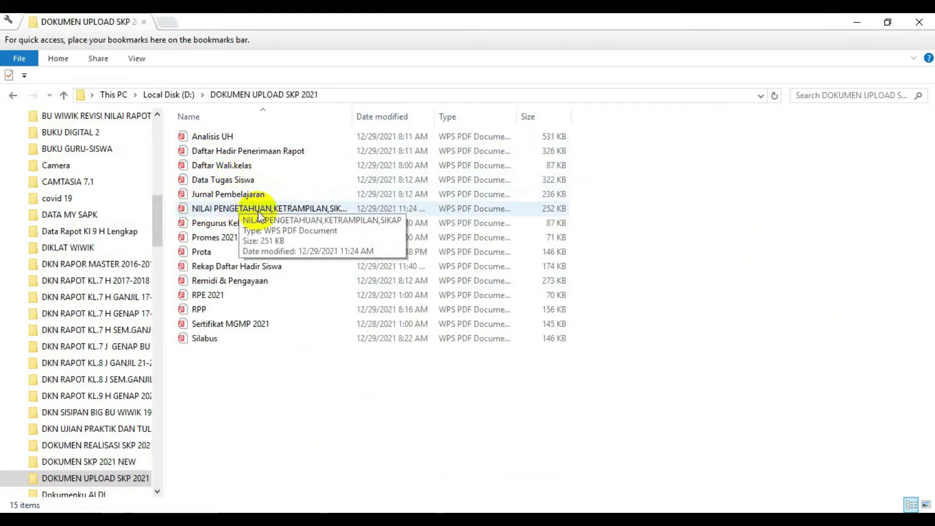
# - Open the PDF "NILAI PENGETAHUAN,KETRAMPILAN,SIKAP" with Nitro Pro 10
pyautogui.rightClick(198, 209)
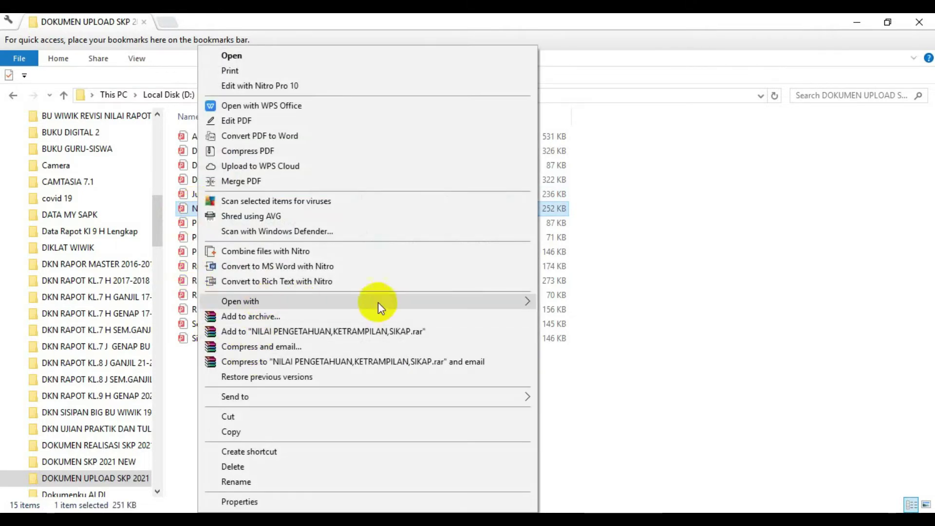
pyautogui.moveTo(538, 301)
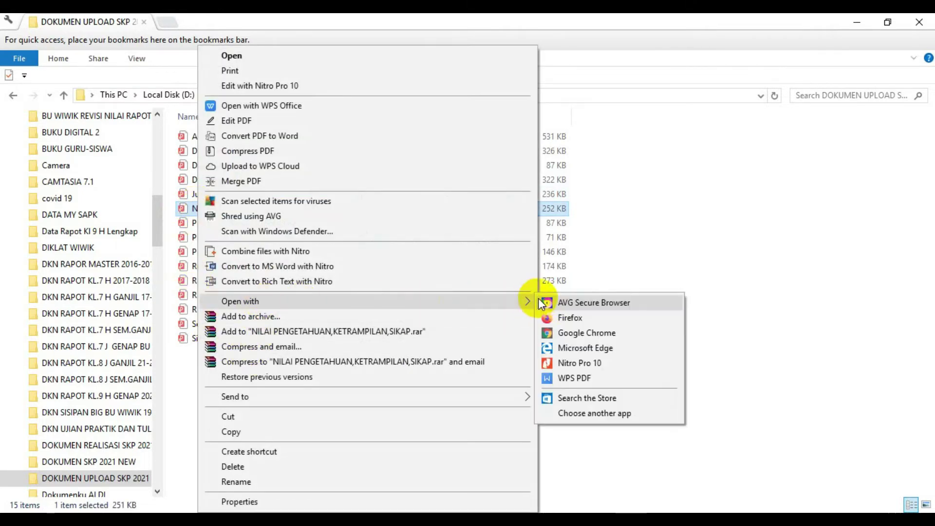
pyautogui.click(569, 361)
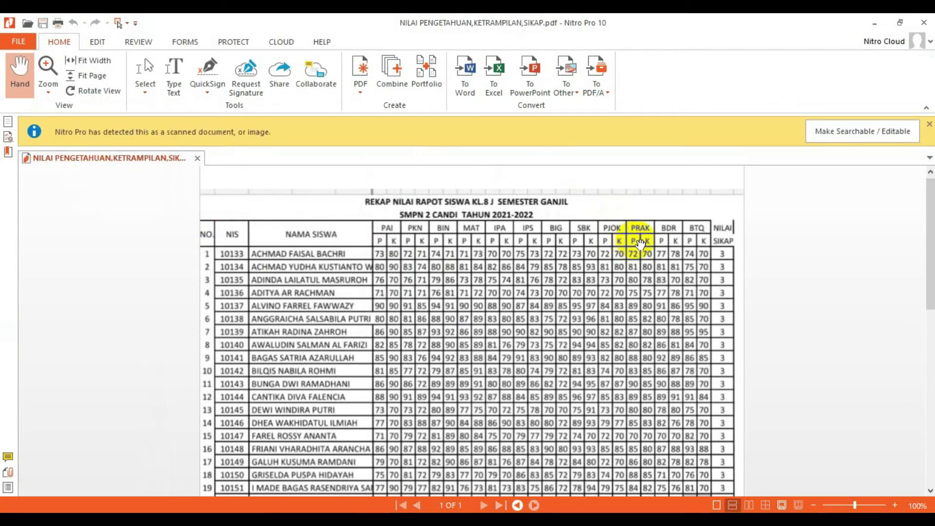
# - Examine the class 8 J report-grade recap from its header to the legend below the table, and close the document
pyautogui.moveTo(924, 238)
pyautogui.mouseDown()
pyautogui.moveTo(927, 320)
pyautogui.moveTo(926, 253)
pyautogui.mouseUp()
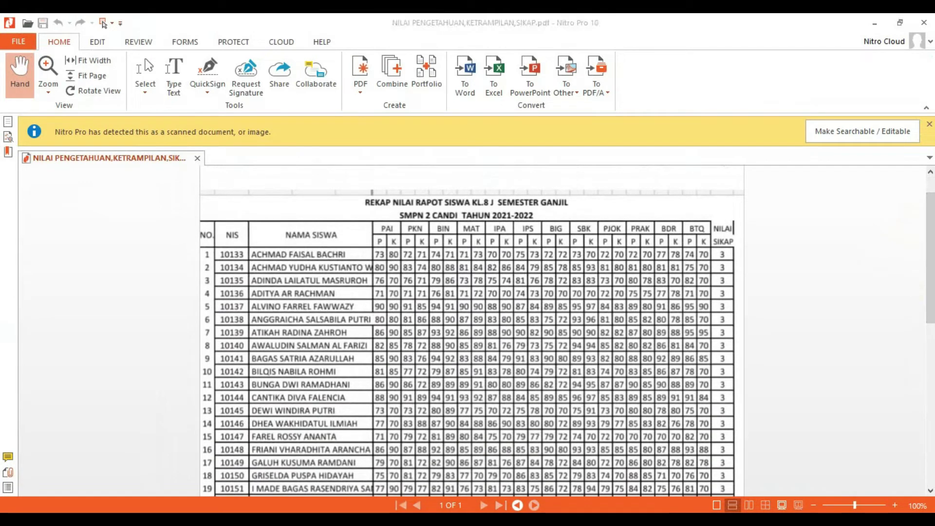
pyautogui.moveTo(927, 266); pyautogui.dragTo(929, 263)
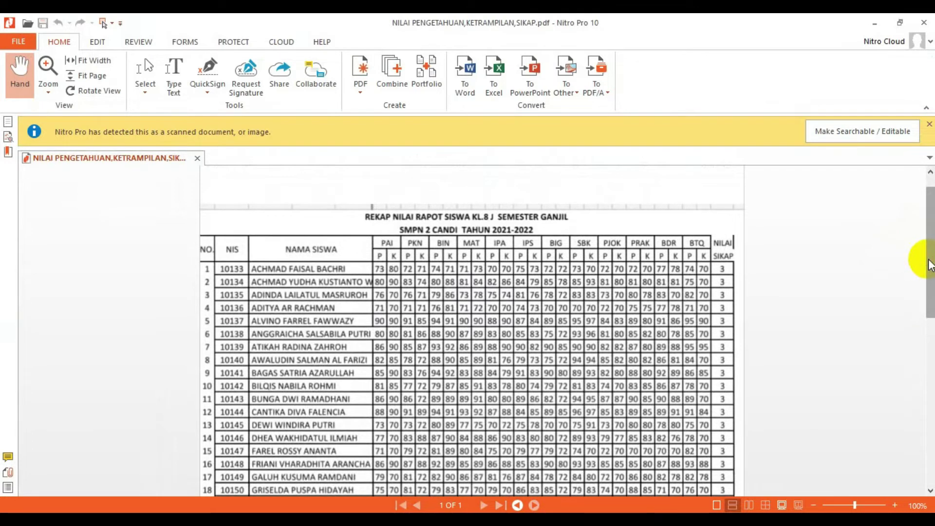
pyautogui.moveTo(930, 263); pyautogui.dragTo(931, 281)
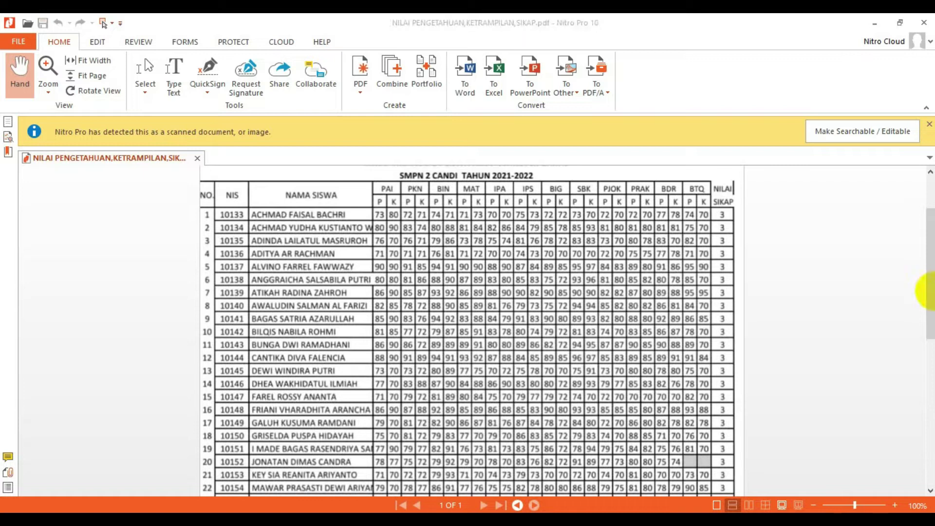
pyautogui.moveTo(929, 272)
pyautogui.mouseDown()
pyautogui.moveTo(929, 344)
pyautogui.moveTo(930, 271)
pyautogui.mouseUp()
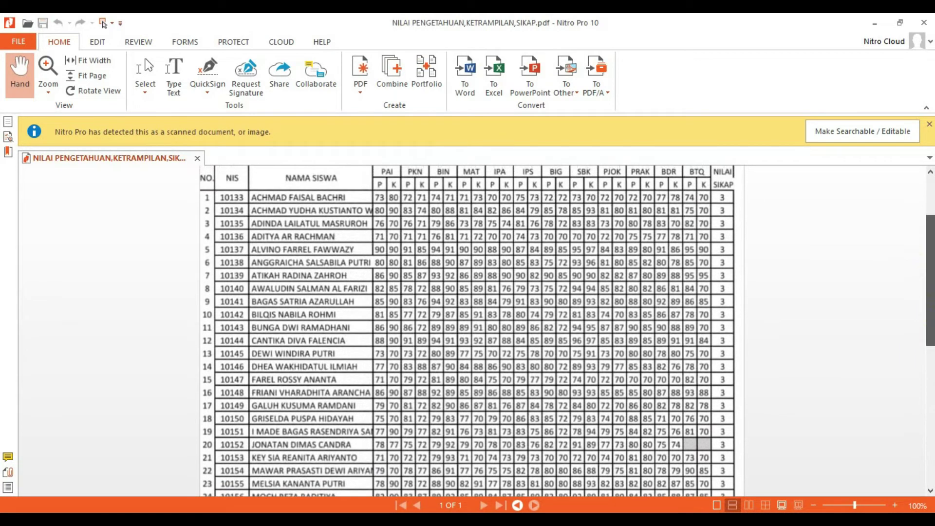
pyautogui.moveTo(929, 252); pyautogui.dragTo(930, 222)
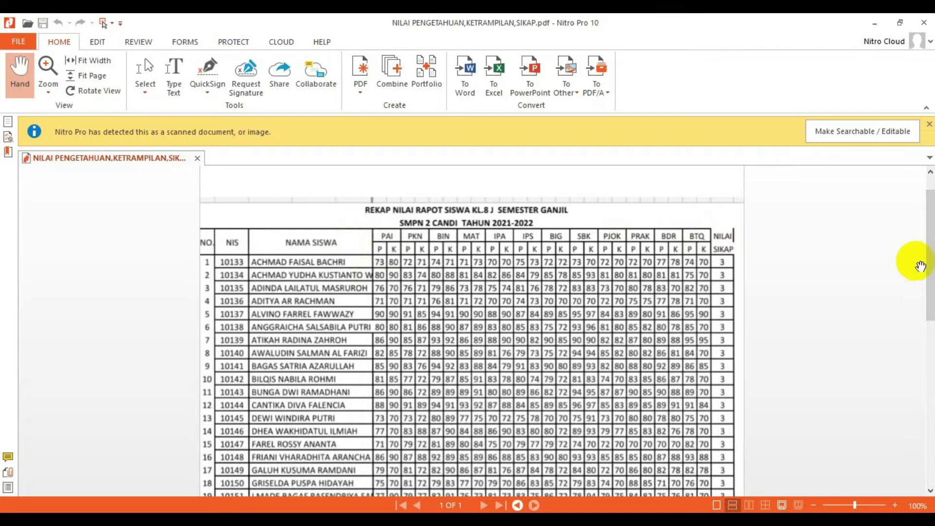
pyautogui.moveTo(930, 271); pyautogui.dragTo(930, 412)
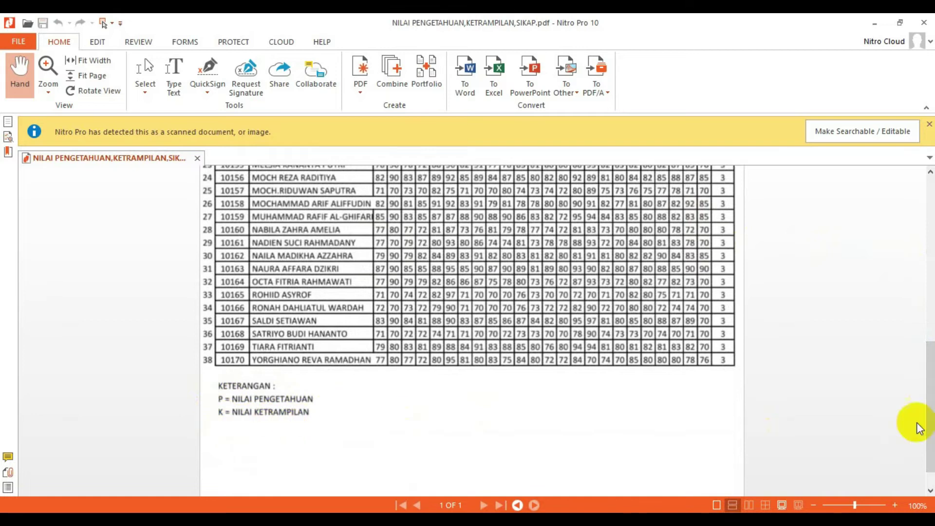
pyautogui.moveTo(926, 418); pyautogui.dragTo(928, 273)
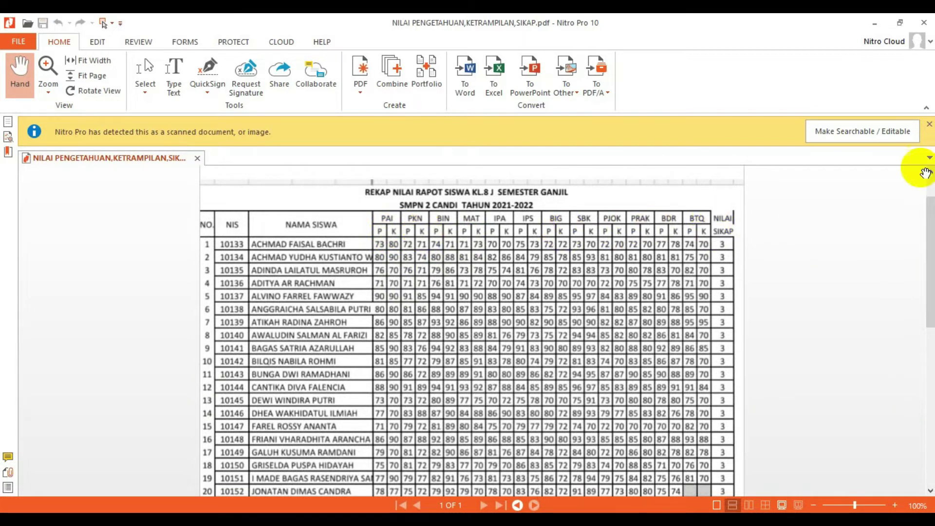
pyautogui.click(922, 24)
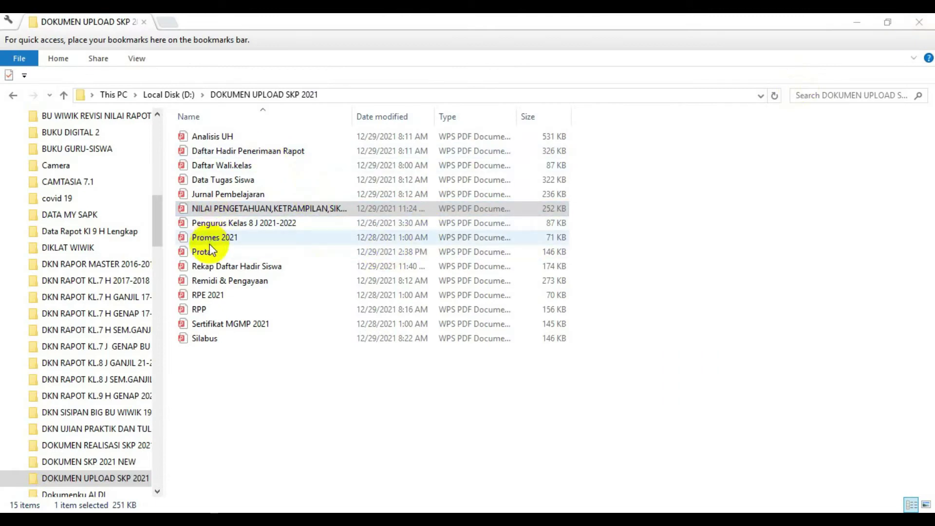
# - Open the PDF "Pengurus Kelas 8 J 2021-2022" with Nitro Pro 10
pyautogui.rightClick(230, 221)
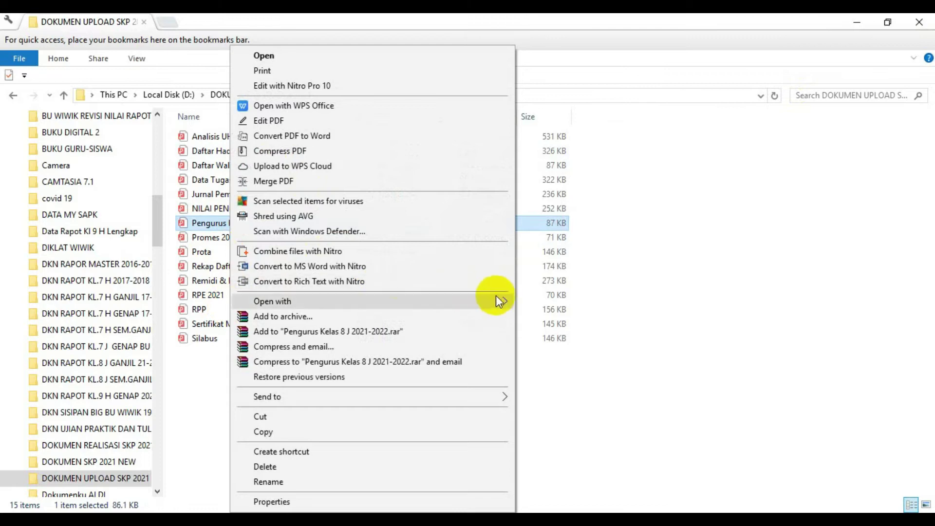
pyautogui.moveTo(496, 300)
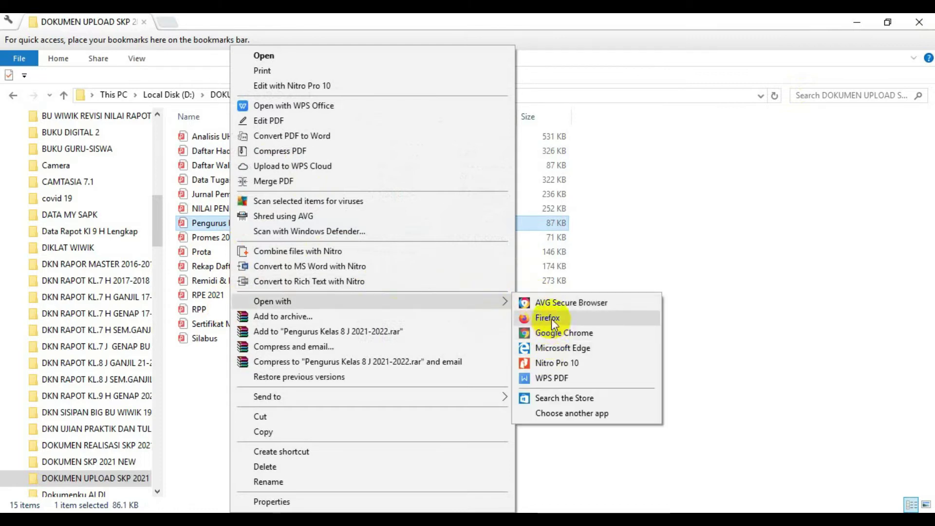
pyautogui.click(562, 365)
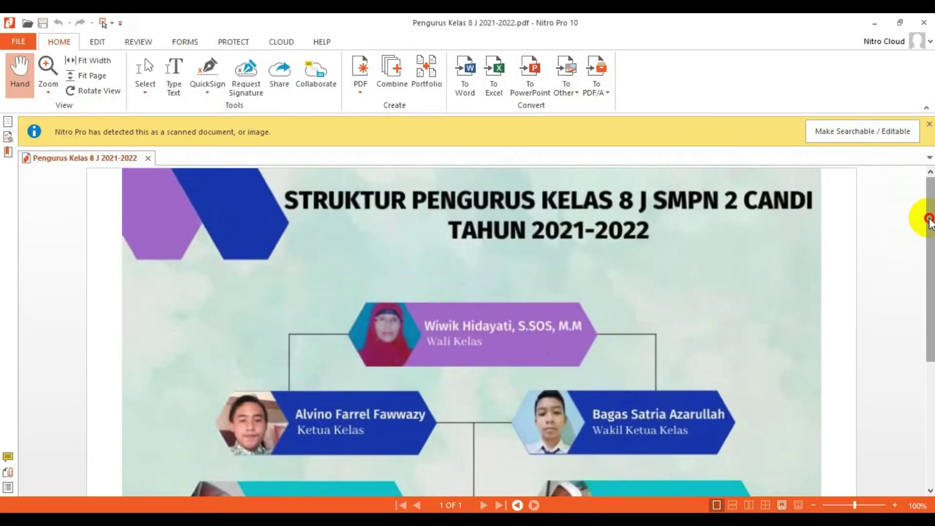
# - Examine the class 8 J officer structure chart from its title to the treasurers, and close the document
pyautogui.moveTo(929, 221); pyautogui.dragTo(925, 336)
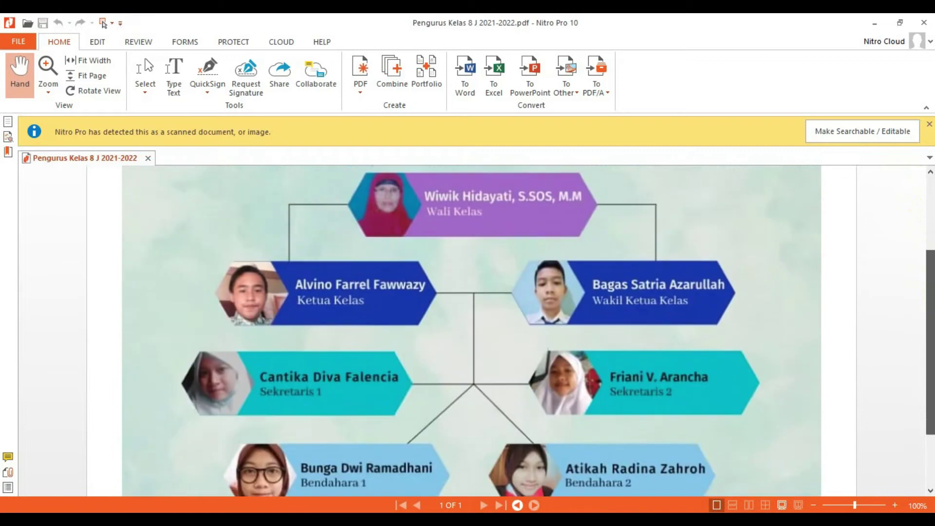
pyautogui.scroll(3, 472, 332)
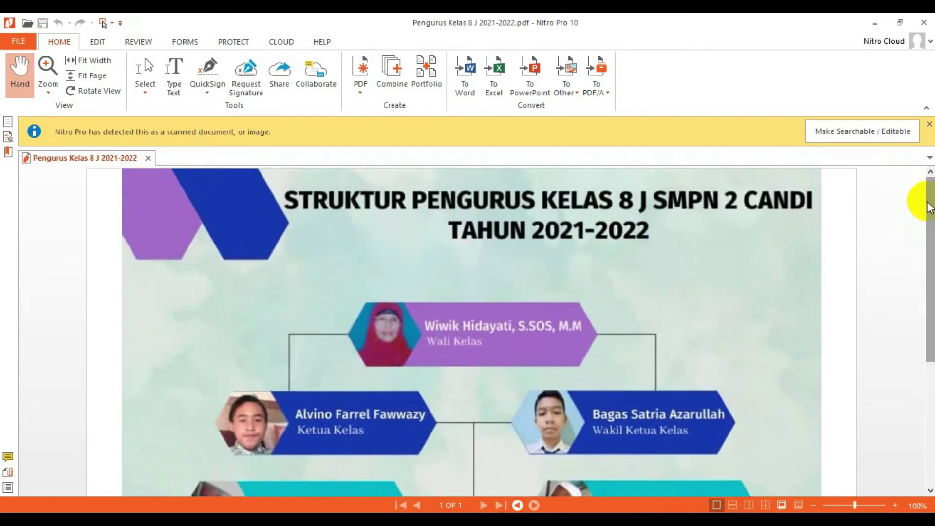
pyautogui.moveTo(924, 198)
pyautogui.mouseDown()
pyautogui.moveTo(924, 209)
pyautogui.moveTo(924, 195)
pyautogui.mouseUp()
pyautogui.moveTo(931, 205)
pyautogui.mouseDown()
pyautogui.moveTo(931, 215)
pyautogui.moveTo(932, 205)
pyautogui.mouseUp()
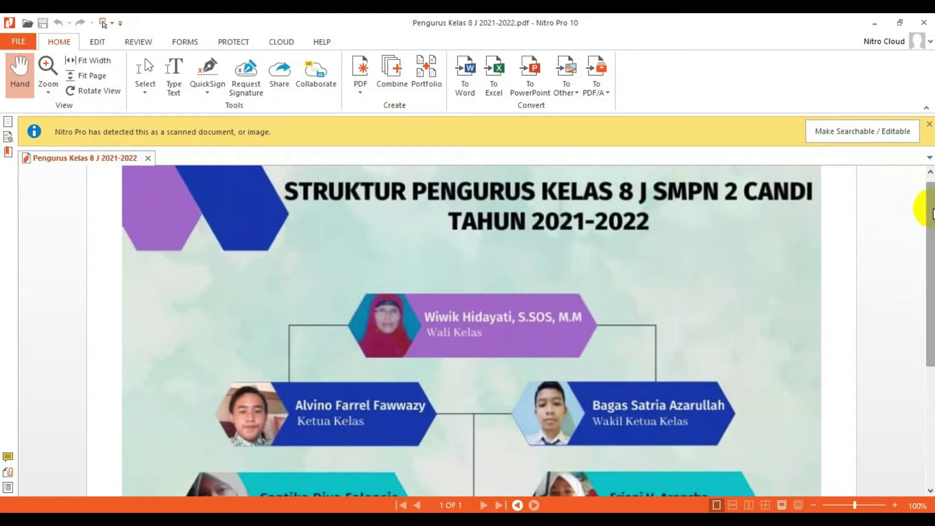
pyautogui.moveTo(931, 212)
pyautogui.mouseDown()
pyautogui.moveTo(932, 250)
pyautogui.moveTo(931, 204)
pyautogui.mouseUp()
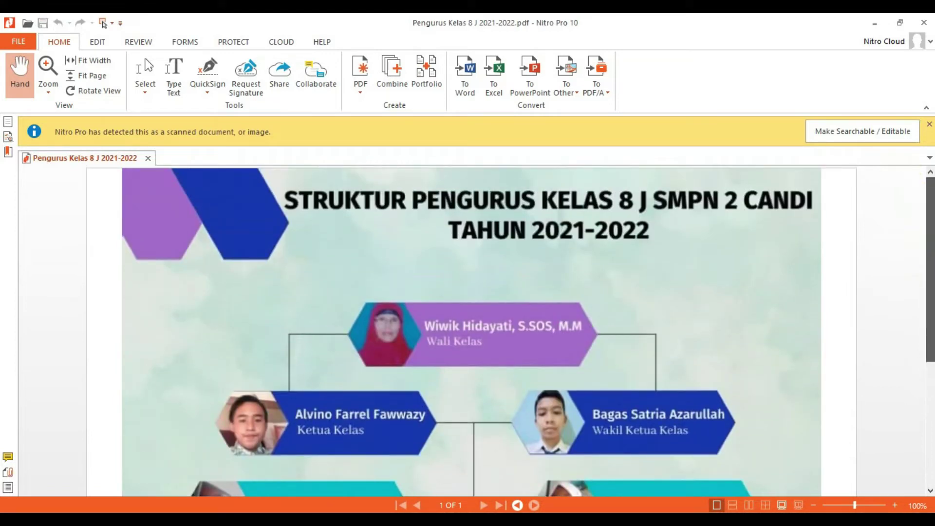
pyautogui.click(930, 24)
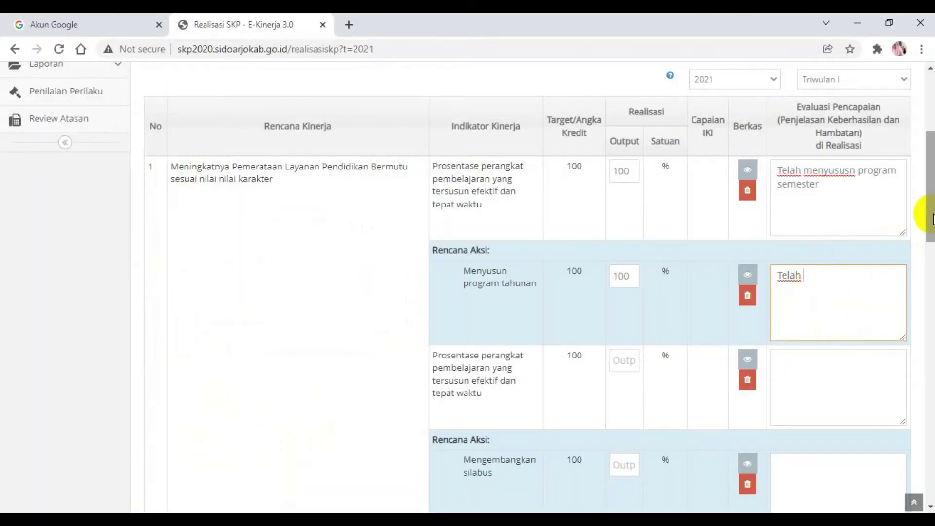
# - In the e-Kinerja Realisasi SKP table, set the Output to 100 for "Mengembangkan silabus" and the indicator directly above it
pyautogui.scroll(-10, 819, 274)
pyautogui.scroll(-8, 818, 274)
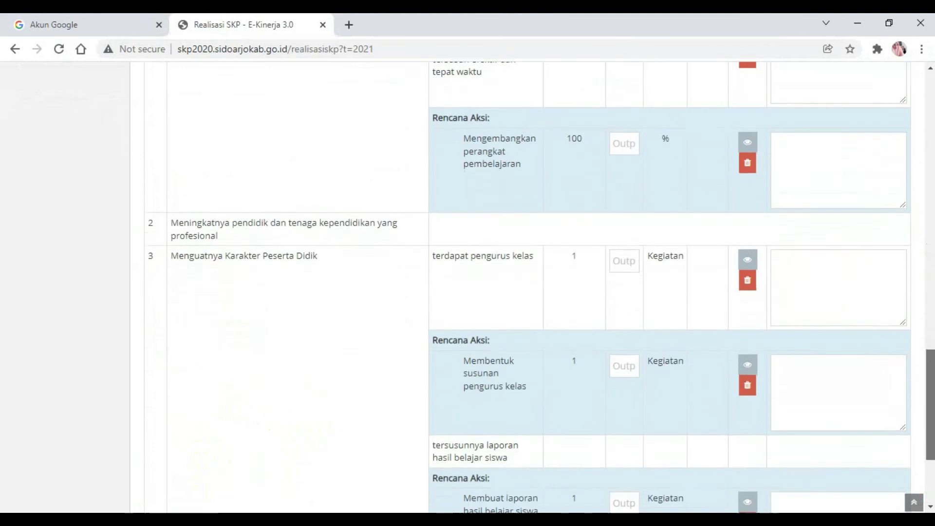
pyautogui.scroll(1, 918, 445)
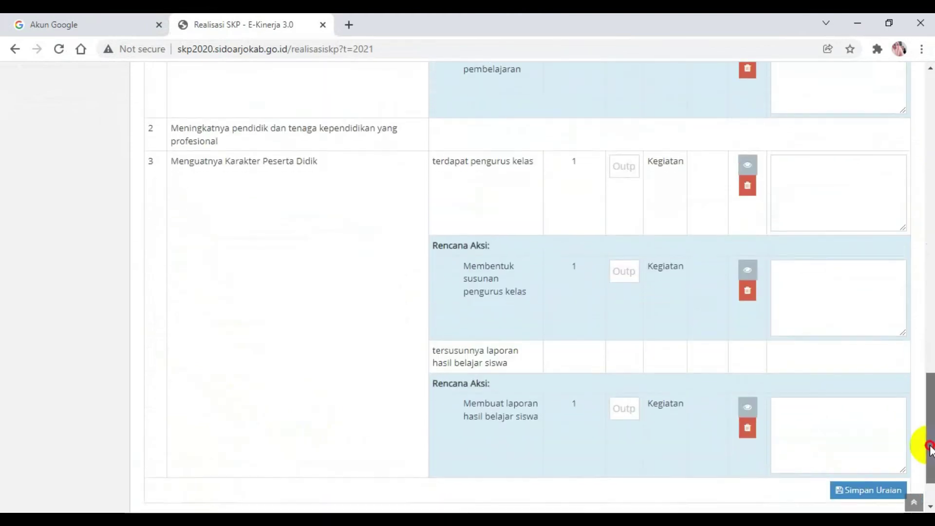
pyautogui.moveTo(925, 469); pyautogui.dragTo(910, 214)
pyautogui.scroll(1, 906, 229)
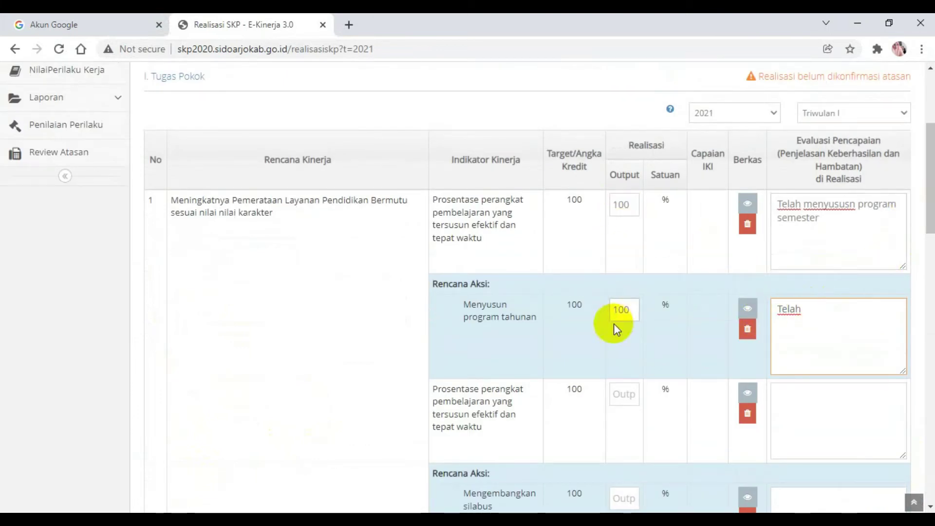
pyautogui.write('0')
pyautogui.moveTo(929, 209); pyautogui.dragTo(910, 267)
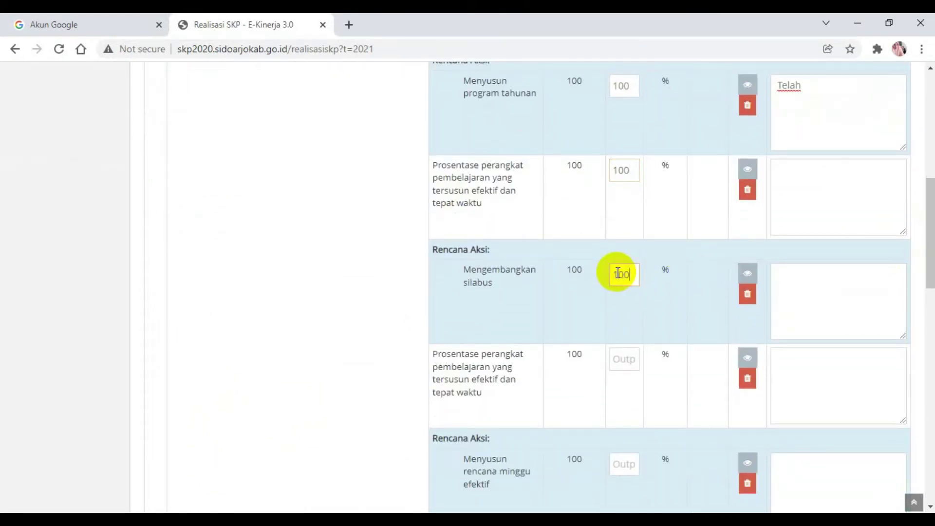
pyautogui.click(617, 274)
pyautogui.write('100')
# - Set the Output to 100 for "Menyusun rencana minggu efektif" and the indicator directly above it
pyautogui.moveTo(924, 247); pyautogui.dragTo(920, 277)
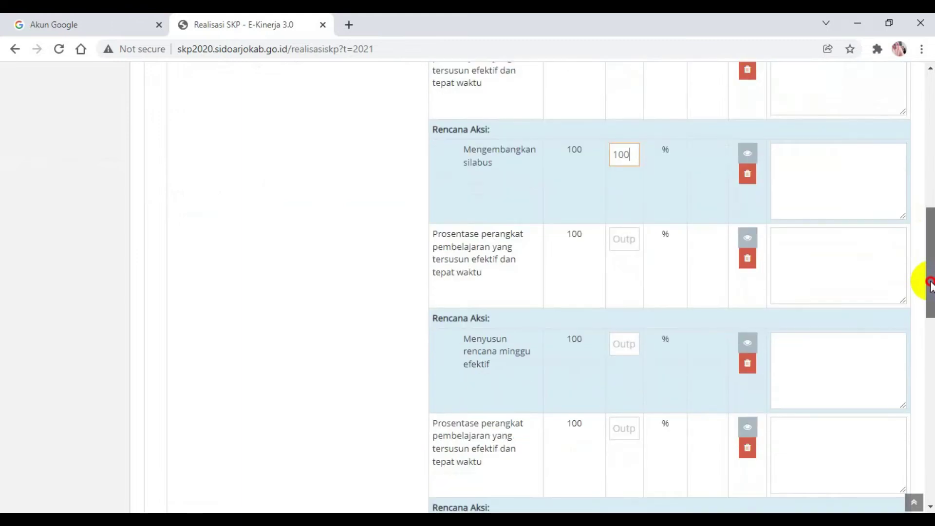
pyautogui.click(627, 239)
pyautogui.write('100')
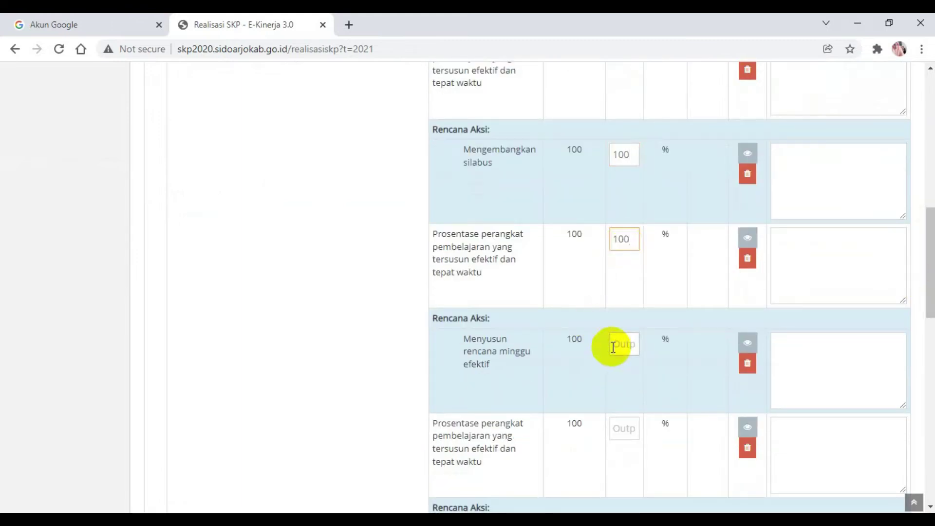
pyautogui.write('100')
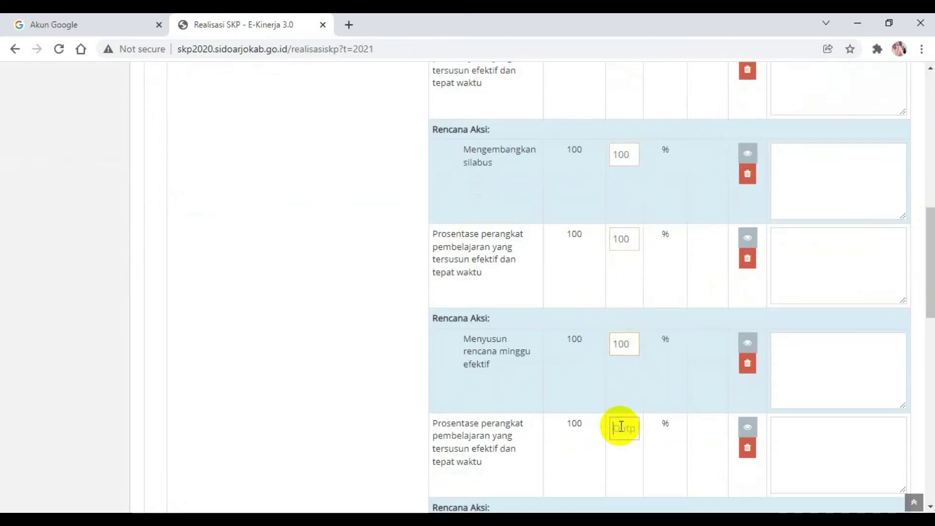
# - Set the Output to 100 for "Menyusun program semester" and the indicator directly above it
pyautogui.click(624, 418)
pyautogui.write('100')
pyautogui.moveTo(925, 271); pyautogui.dragTo(924, 358)
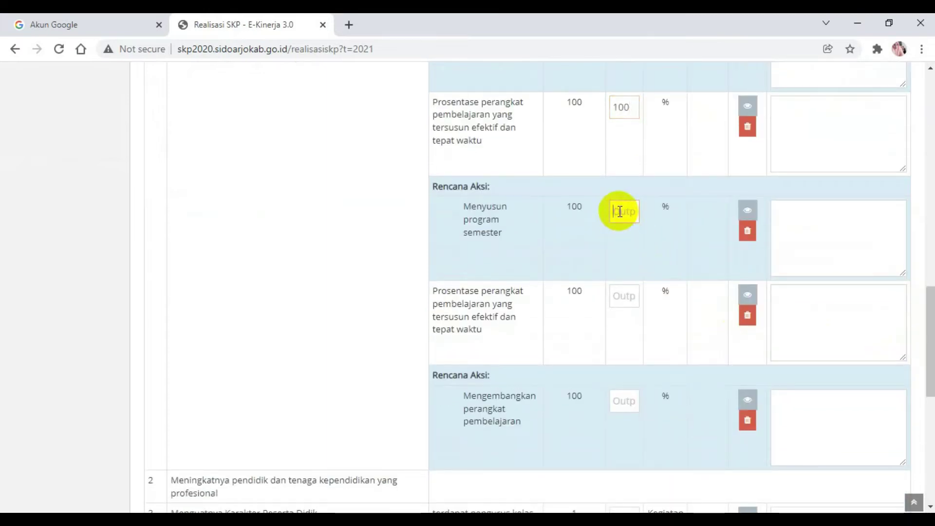
pyautogui.write('100')
# - Set the Output to 100 for "Mengembangkan perangkat pembelajaran" and the indicator directly above it
pyautogui.click(627, 293)
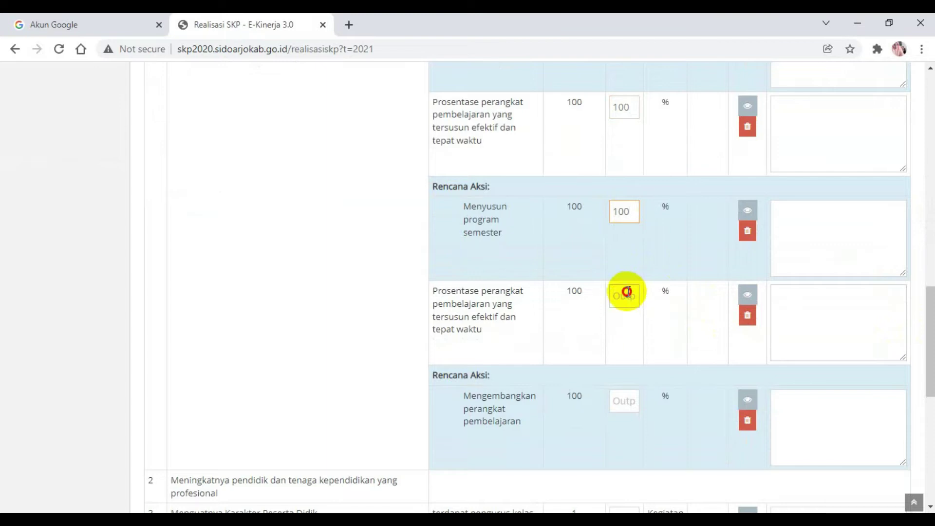
pyautogui.write('100')
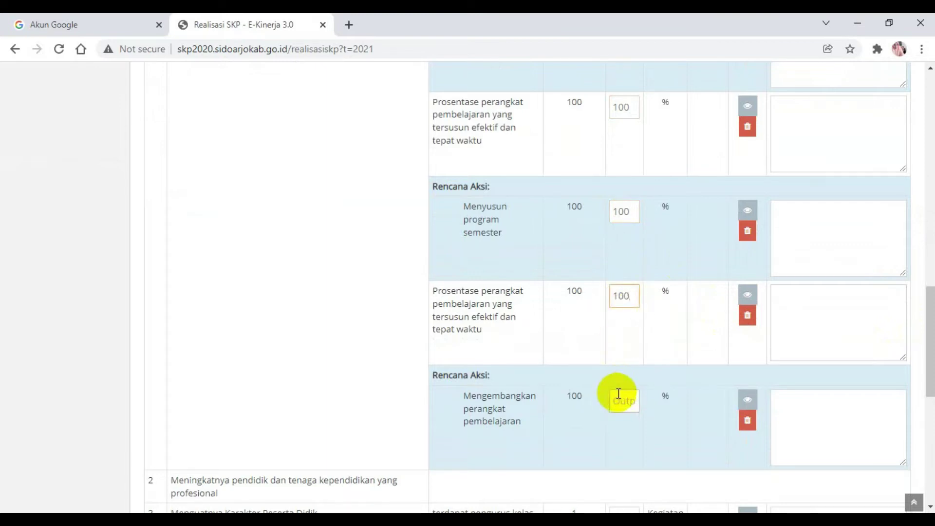
pyautogui.write('100')
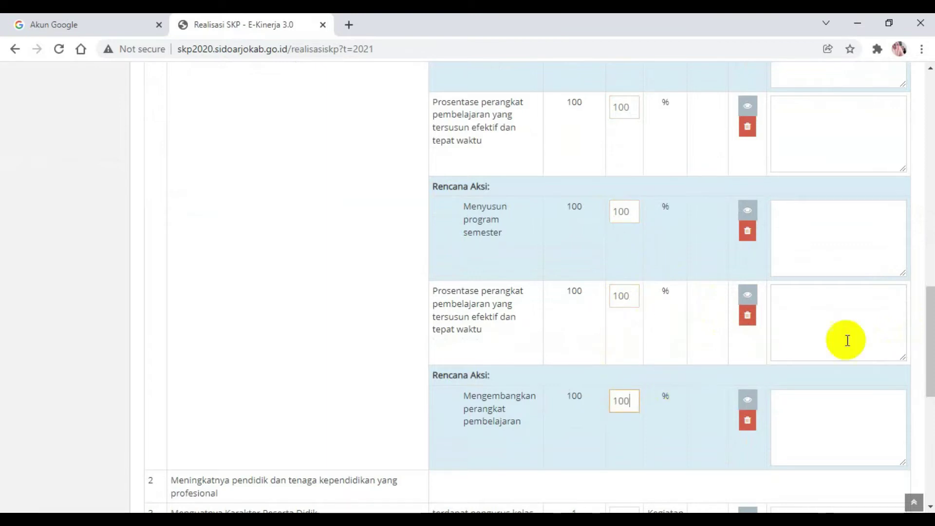
# - Set the Output to 1 for "terdapat pengurus kelas", "Membentuk susunan pengurus kelas" and "Membuat laporan hasil belajar siswa"
pyautogui.moveTo(929, 336); pyautogui.dragTo(928, 375)
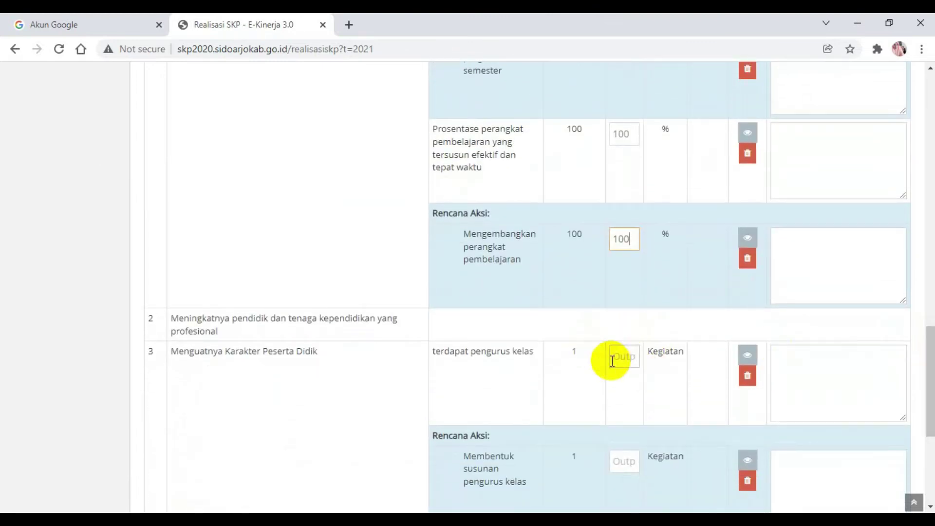
pyautogui.write('1')
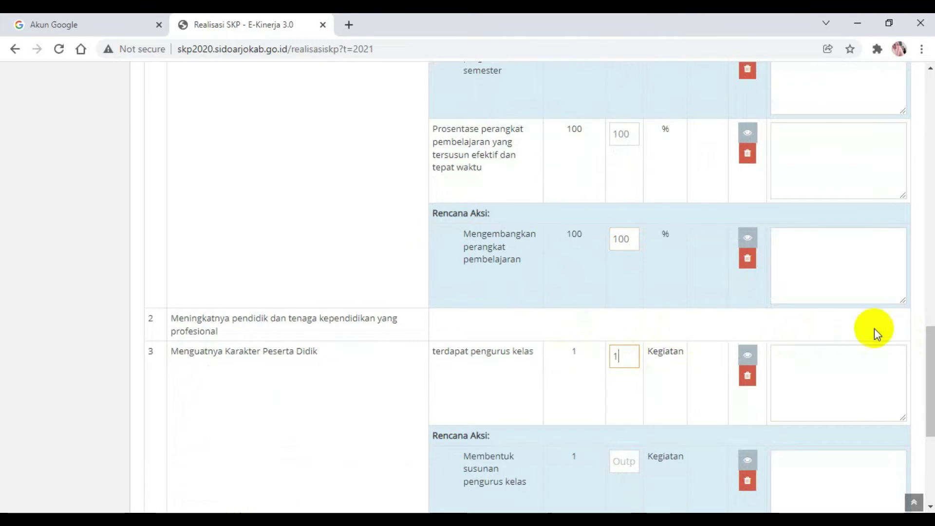
pyautogui.moveTo(927, 353); pyautogui.dragTo(926, 382)
pyautogui.click(622, 350)
pyautogui.write('1')
pyautogui.moveTo(931, 355); pyautogui.dragTo(924, 376)
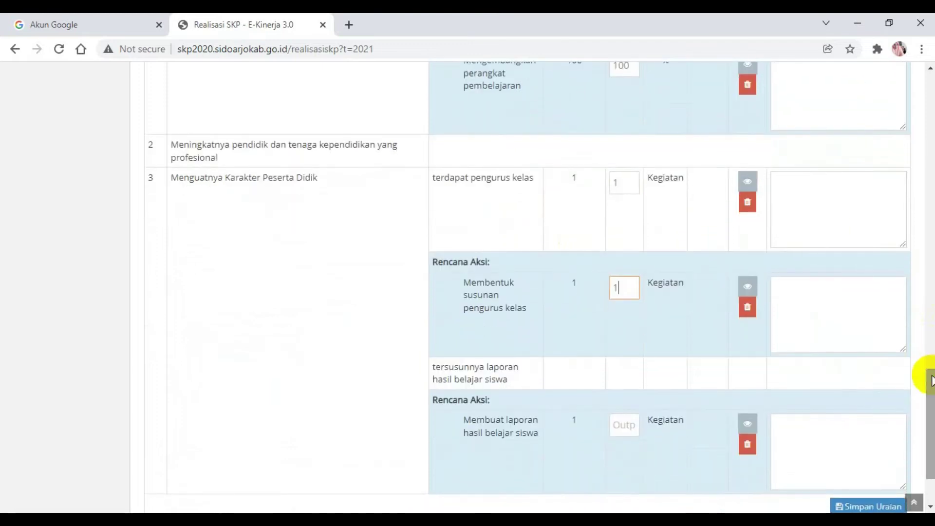
pyautogui.click(618, 429)
pyautogui.write('1')
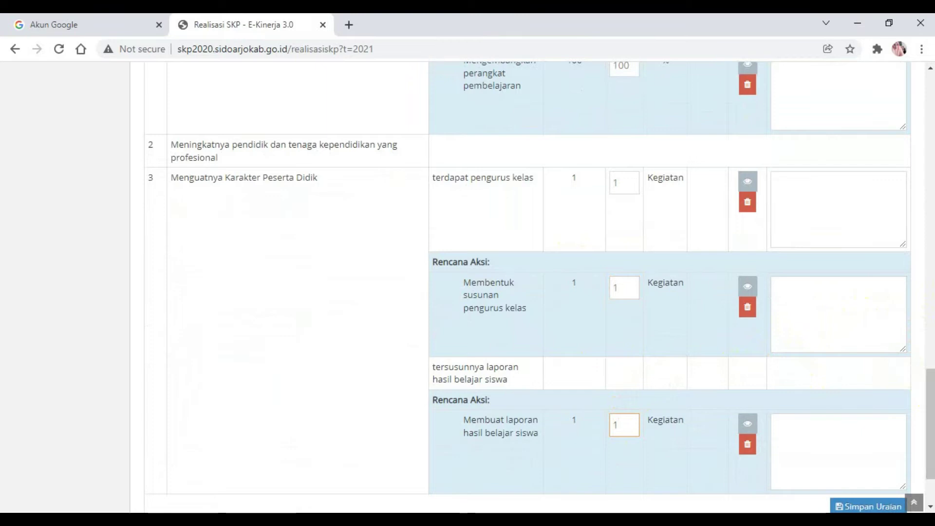
# - Change the first indicator's evaluation to "Telah menyususn program tahunan" and enter "Telah menyusun tahunan" for "Menyusun program tahunan"
pyautogui.moveTo(924, 391); pyautogui.dragTo(881, 334)
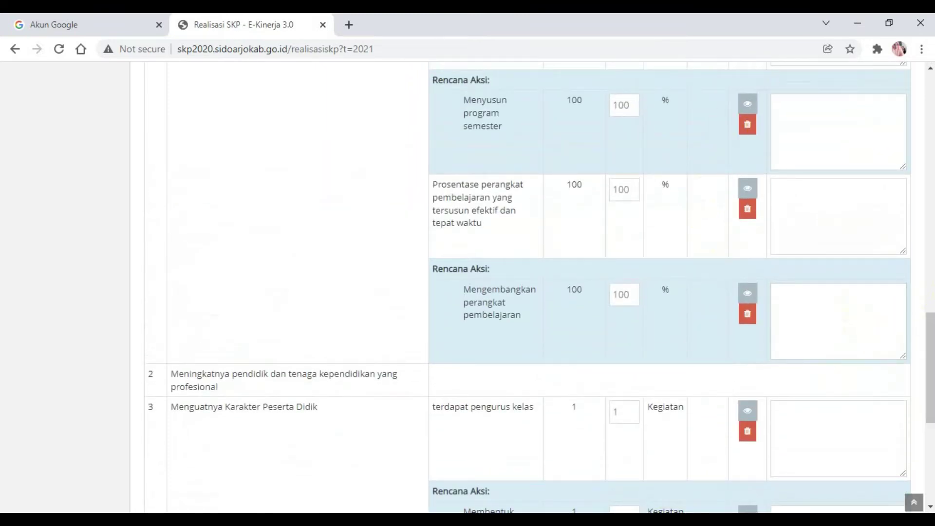
pyautogui.moveTo(924, 355); pyautogui.dragTo(914, 306)
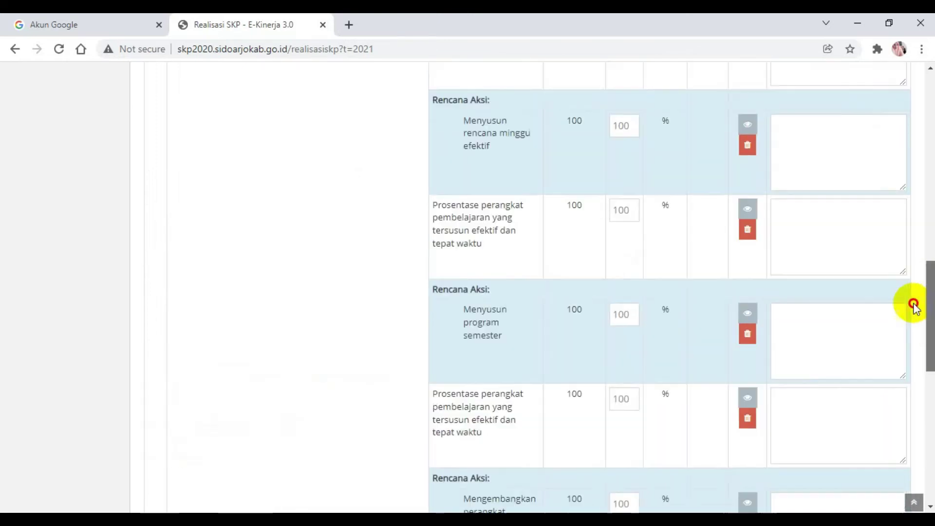
pyautogui.scroll(2, 910, 298)
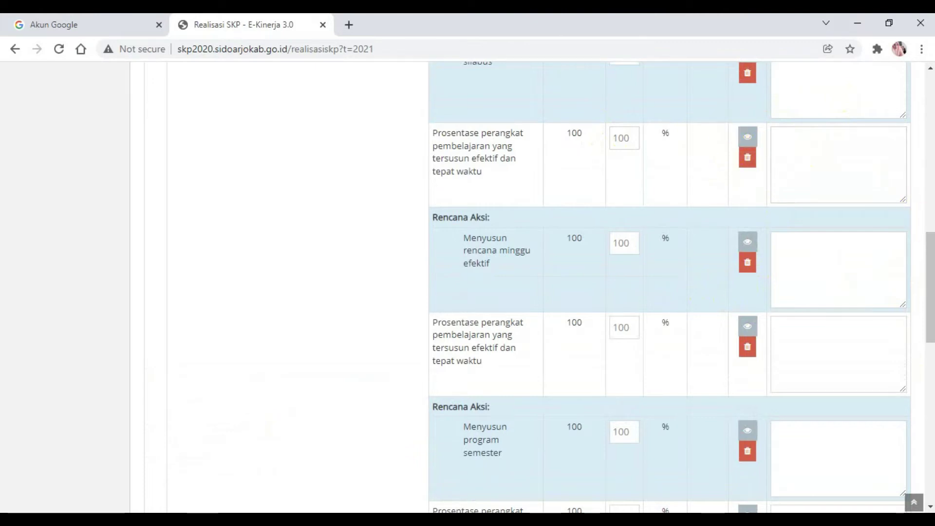
pyautogui.scroll(5, 925, 250)
pyautogui.scroll(1, 535, 287)
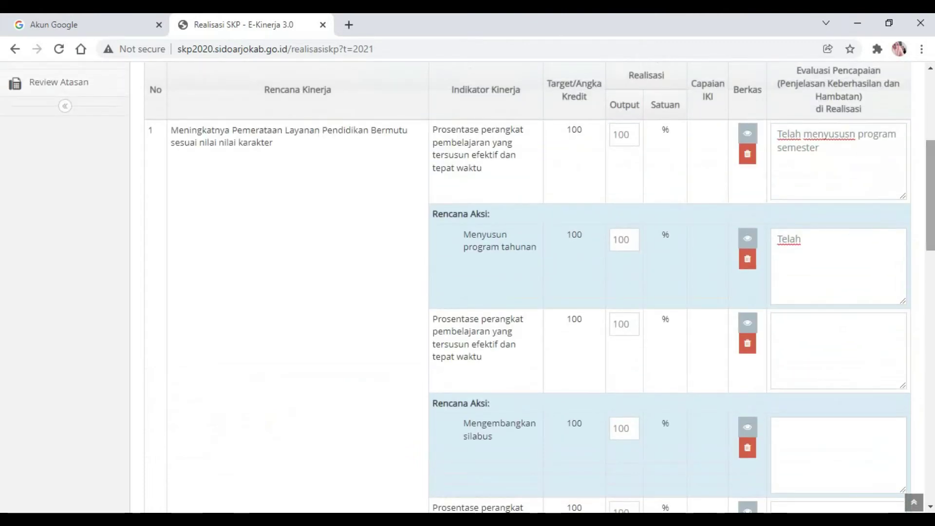
pyautogui.click(810, 237)
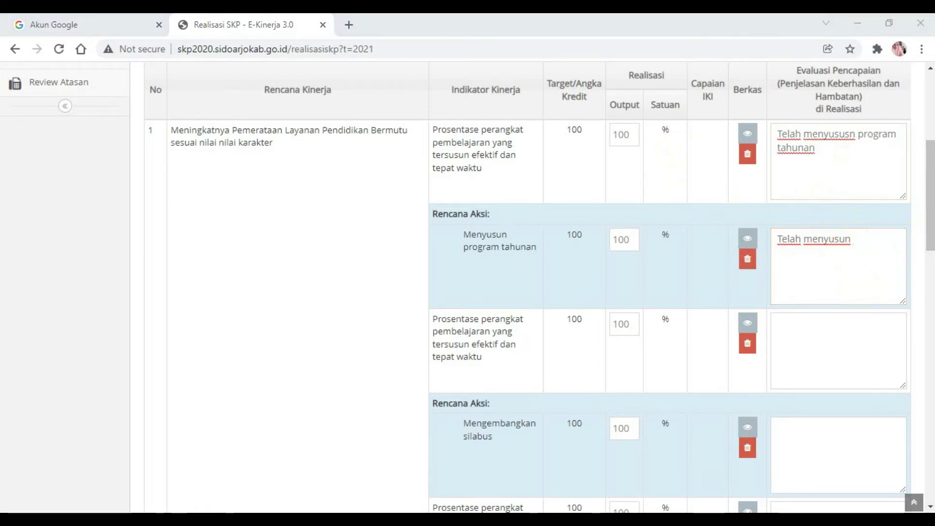
pyautogui.moveTo(930, 182)
pyautogui.mouseDown()
pyautogui.moveTo(930, 149)
pyautogui.moveTo(931, 168)
pyautogui.mouseUp()
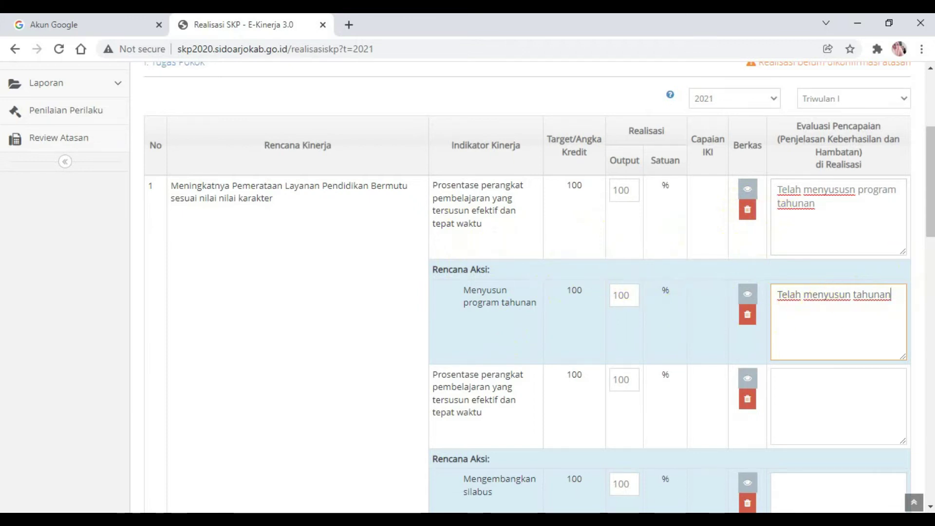
# - Fill the remaining evaluations with "Telah" statements for silabus, rencana minggu efektif, program semester, perangkat pembelajaran, pengurus kelas and laporan hasil belajar siswa
pyautogui.moveTo(924, 229); pyautogui.dragTo(924, 266)
pyautogui.click(828, 258)
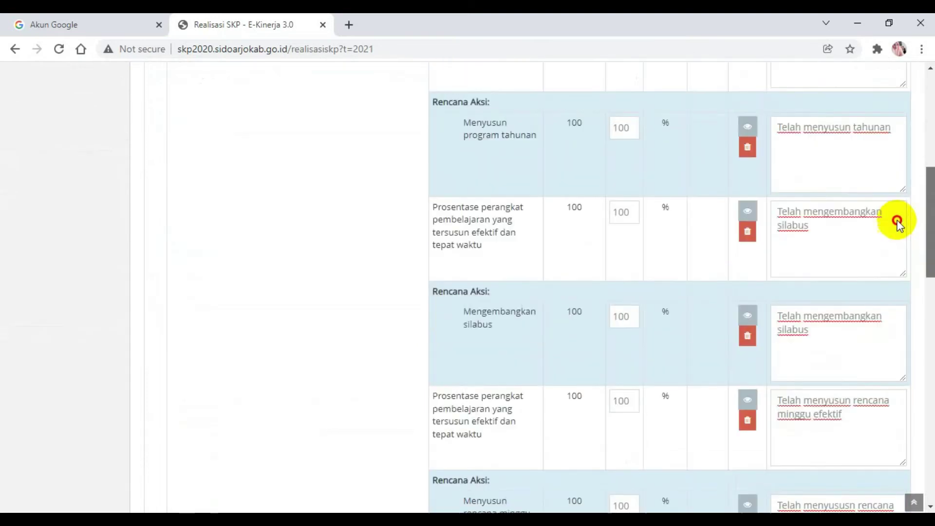
# - Check the evaluations down to "Membuat laporan hasil belajar siswa" and save the Realisasi SKP descriptions
pyautogui.scroll(5, 905, 168)
pyautogui.scroll(-6, 908, 170)
pyautogui.scroll(-4, 908, 248)
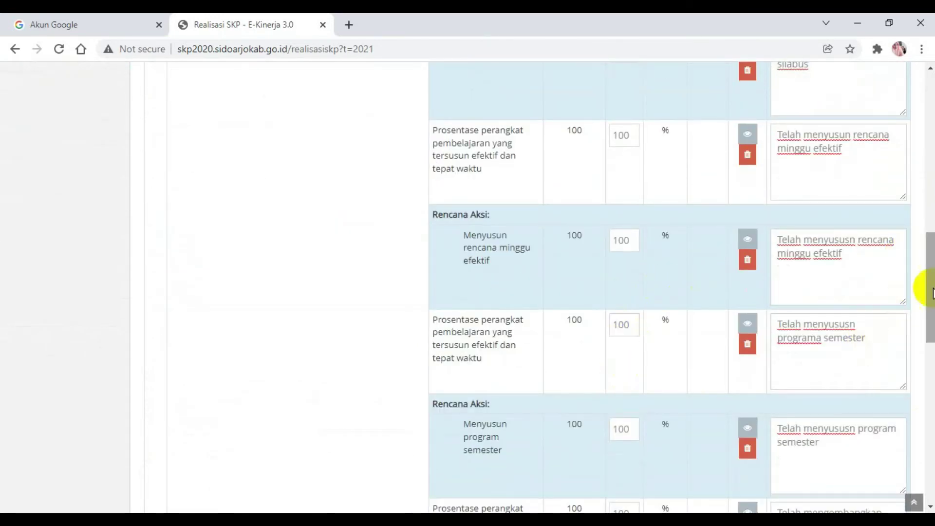
pyautogui.scroll(-8, 923, 297)
pyautogui.scroll(-6, 899, 346)
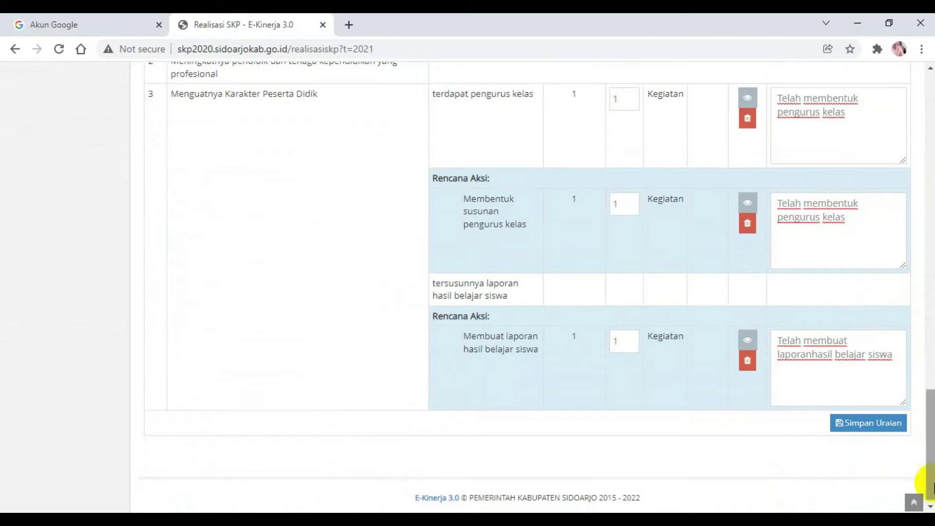
pyautogui.moveTo(931, 444); pyautogui.dragTo(931, 450)
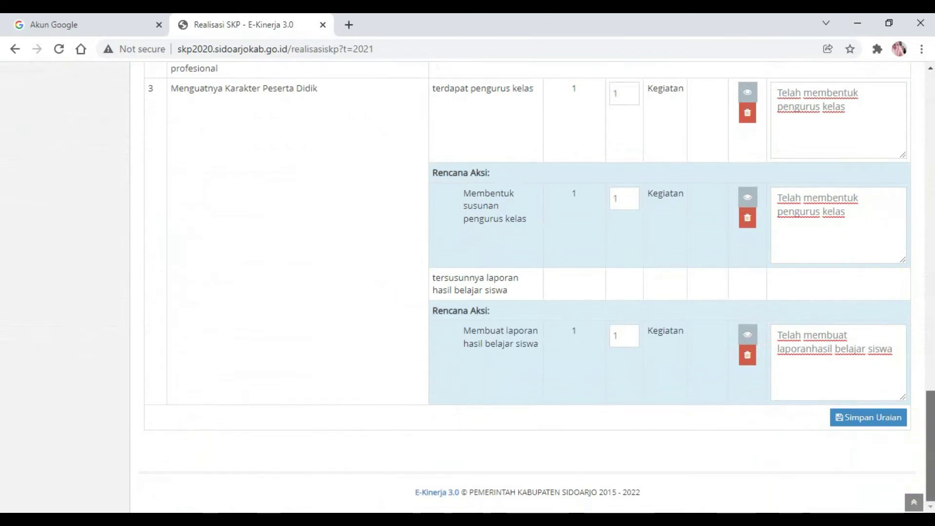
pyautogui.click(880, 430)
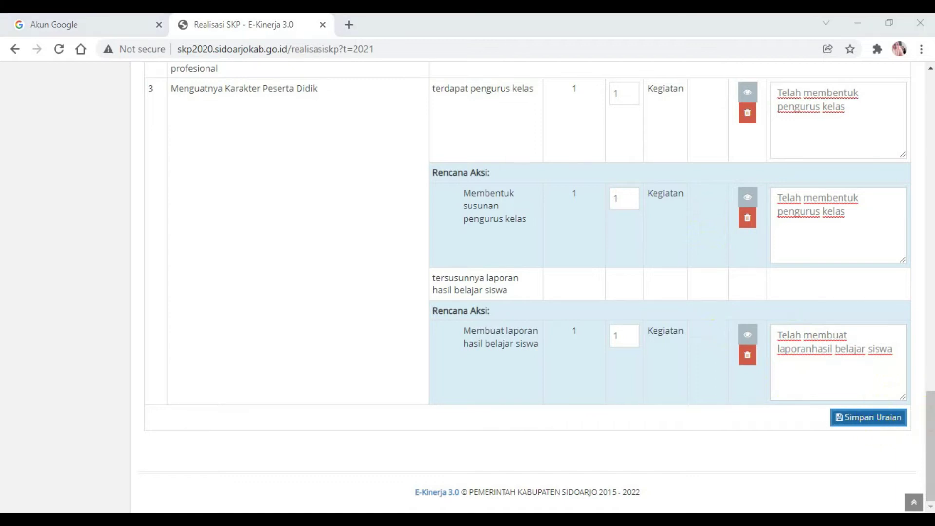
pyautogui.moveTo(928, 401); pyautogui.dragTo(925, 140)
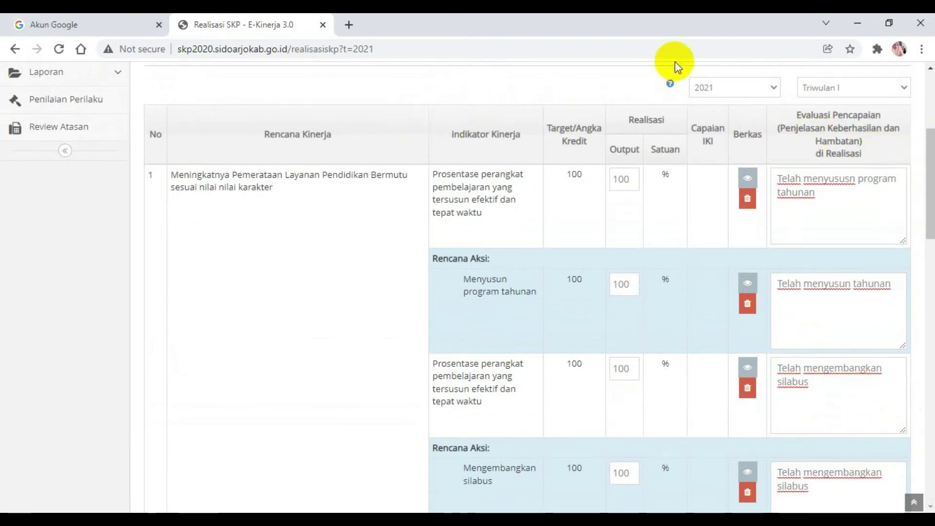
# - Switch the 2021 Realisasi SKP entries to Triwulan II
pyautogui.click(912, 130)
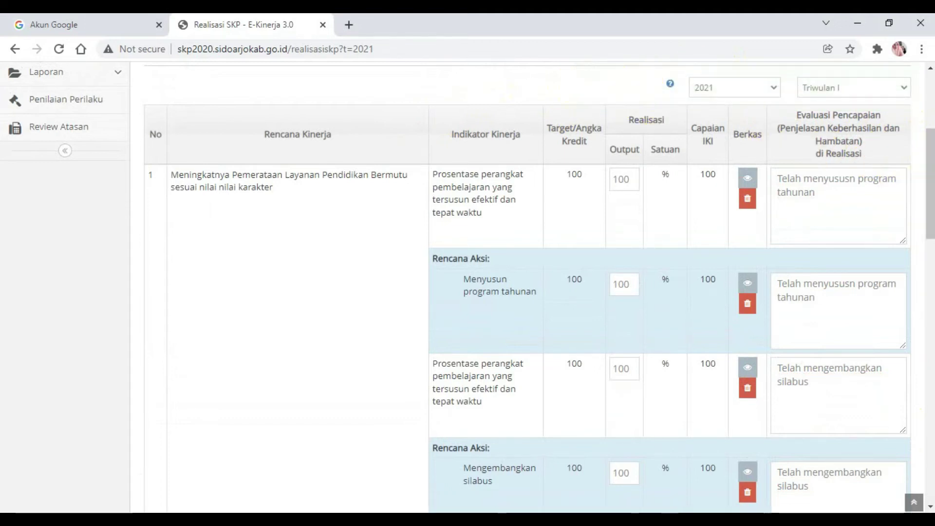
pyautogui.scroll(4, 928, 146)
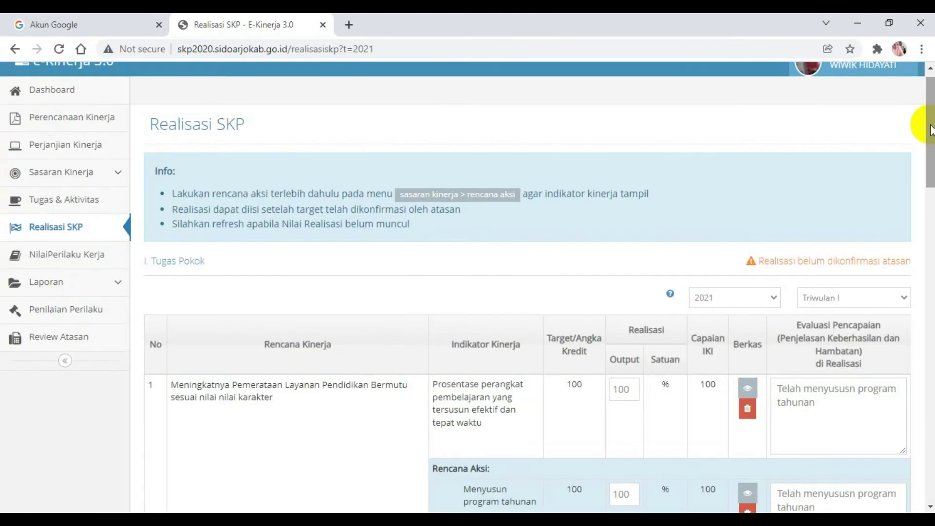
pyautogui.click(902, 299)
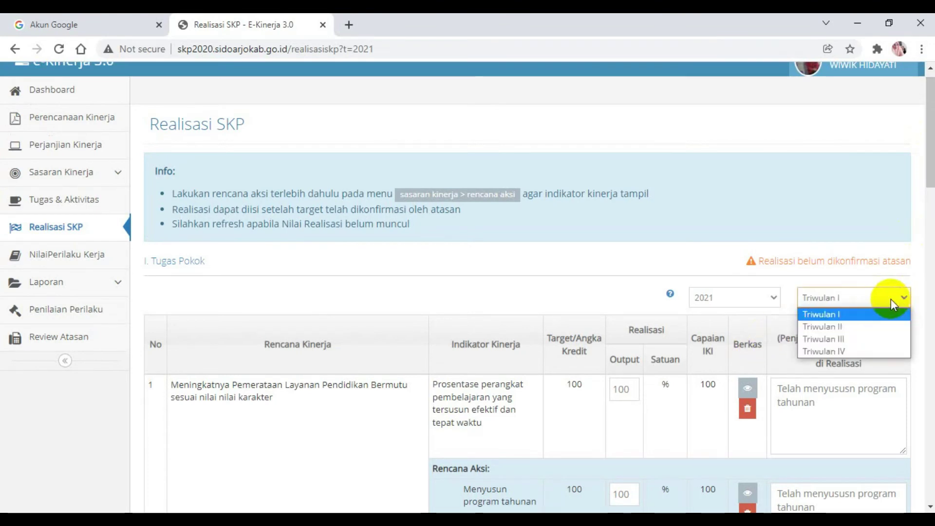
pyautogui.click(843, 326)
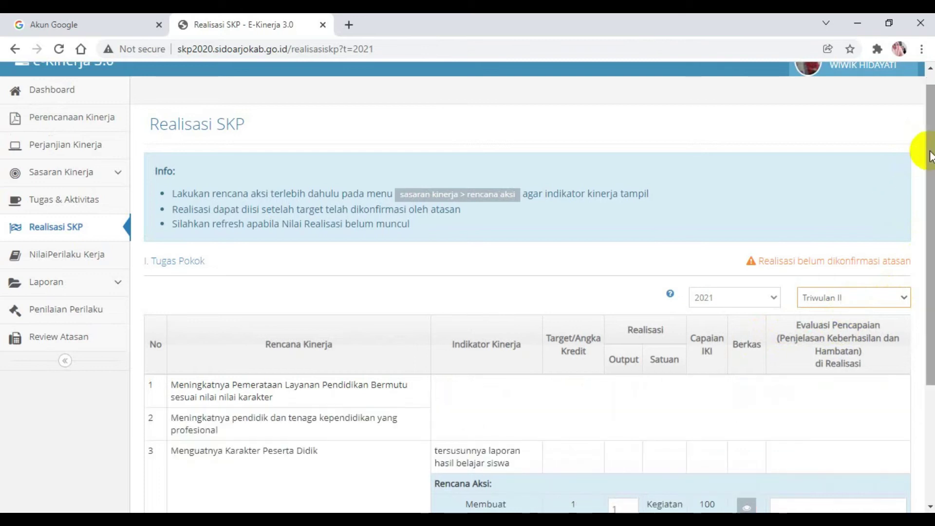
# - Enter the evaluation "Telah membuat laporan hasil belajar siswa" for the Triwulan II rencana aksi and save the description
pyautogui.scroll(-4, 931, 156)
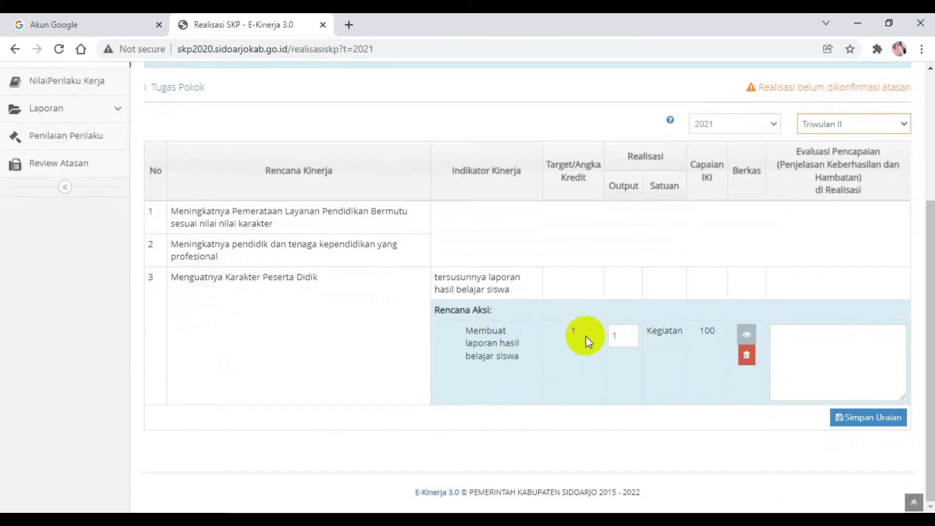
pyautogui.click(847, 392)
pyautogui.click(799, 357)
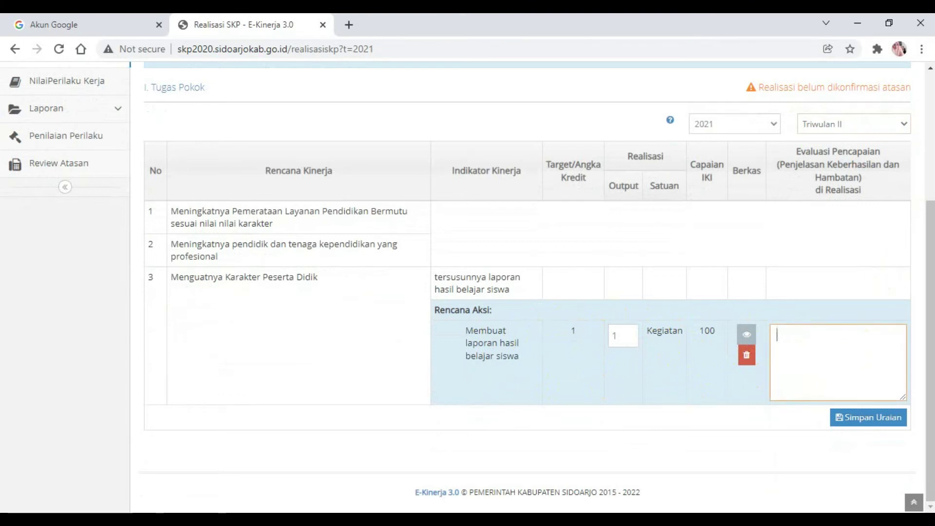
pyautogui.write('Telah membuat laporan hasil belajar siswa')
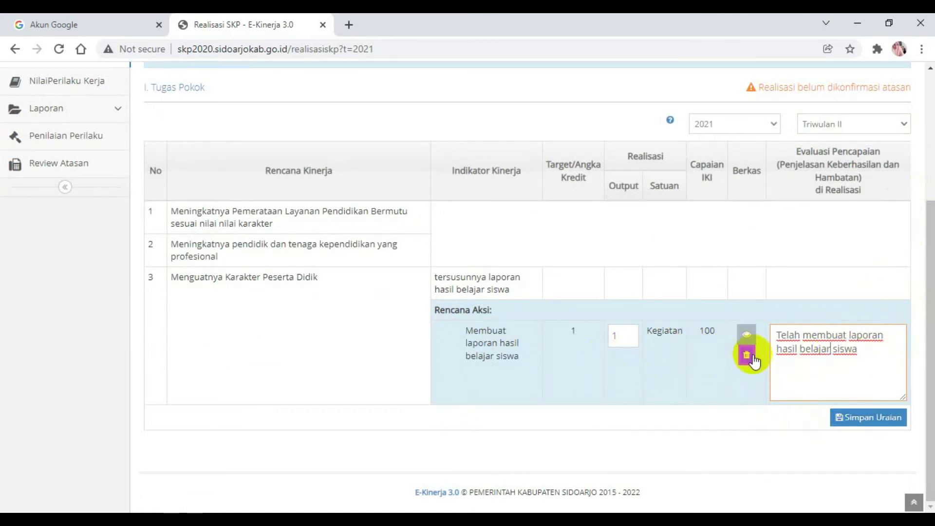
pyautogui.click(864, 423)
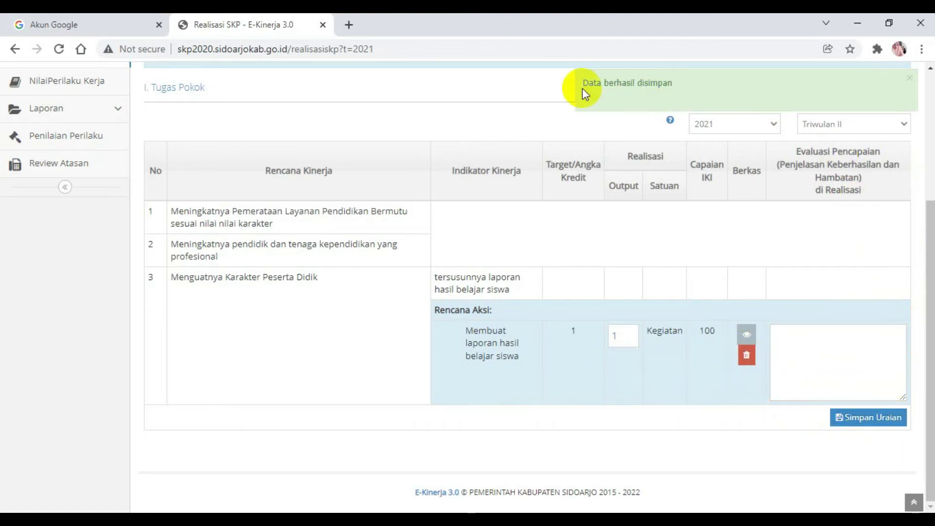
pyautogui.click(648, 87)
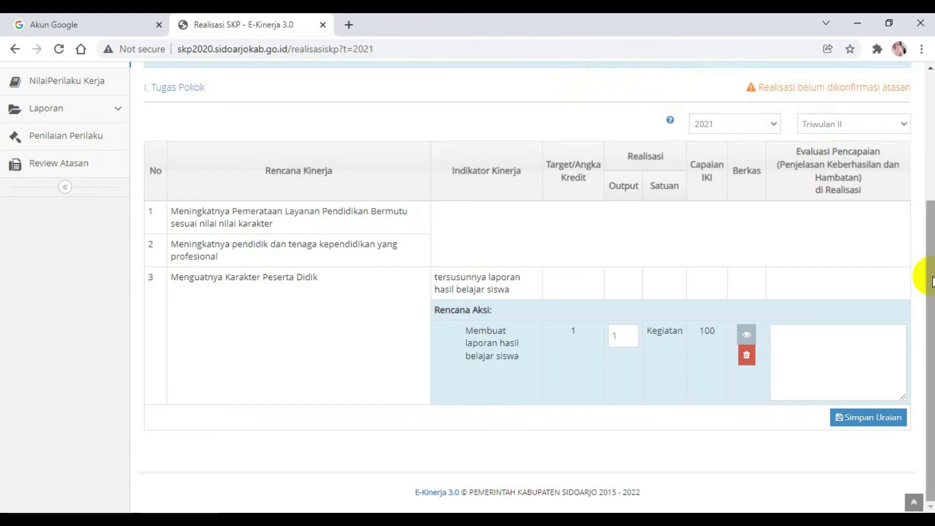
# - Switch to Triwulan III, enter the evaluation "Telah membuat laporan hasil belajar" for the rencana aksi and save the description
pyautogui.moveTo(927, 280); pyautogui.dragTo(919, 241)
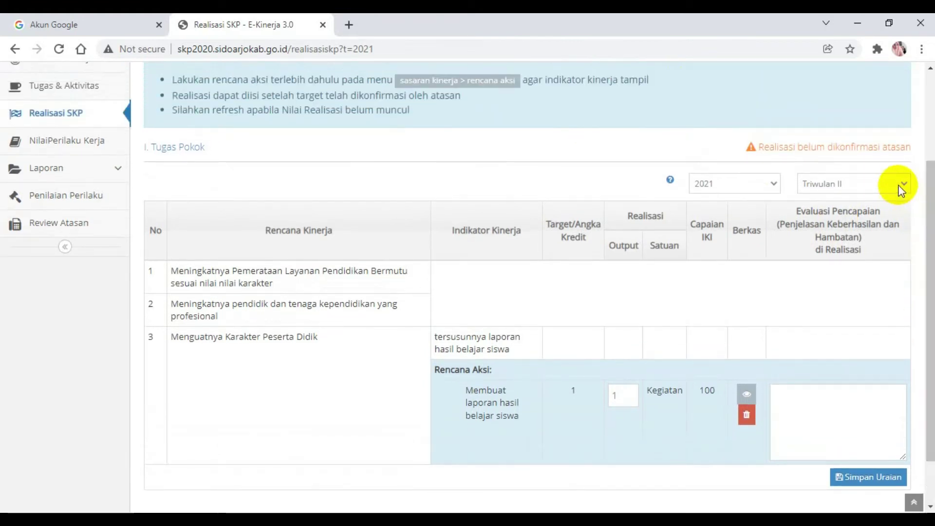
pyautogui.click(904, 186)
pyautogui.click(871, 228)
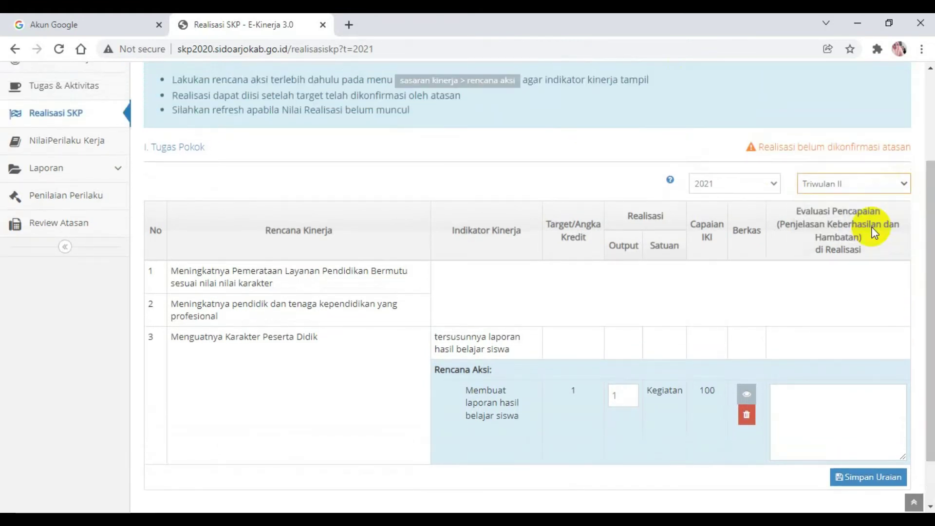
pyautogui.click(785, 399)
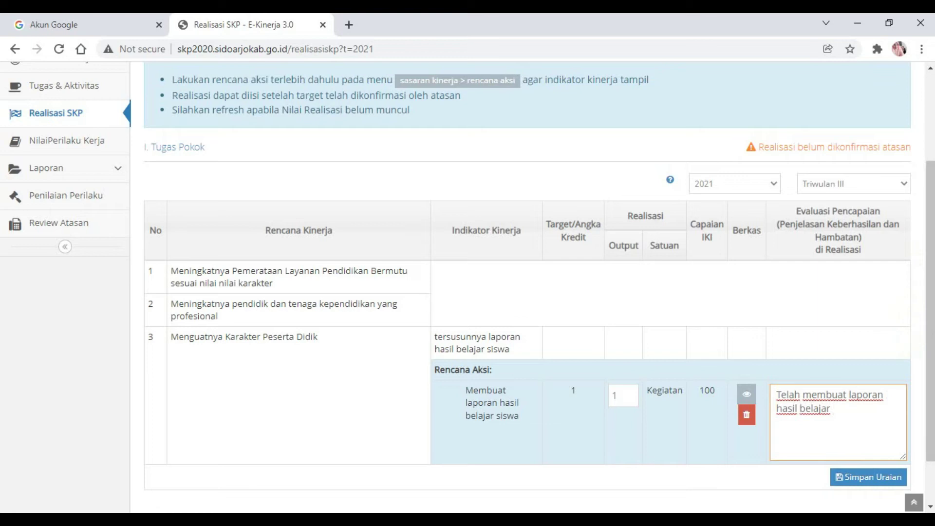
pyautogui.scroll(-1, 919, 303)
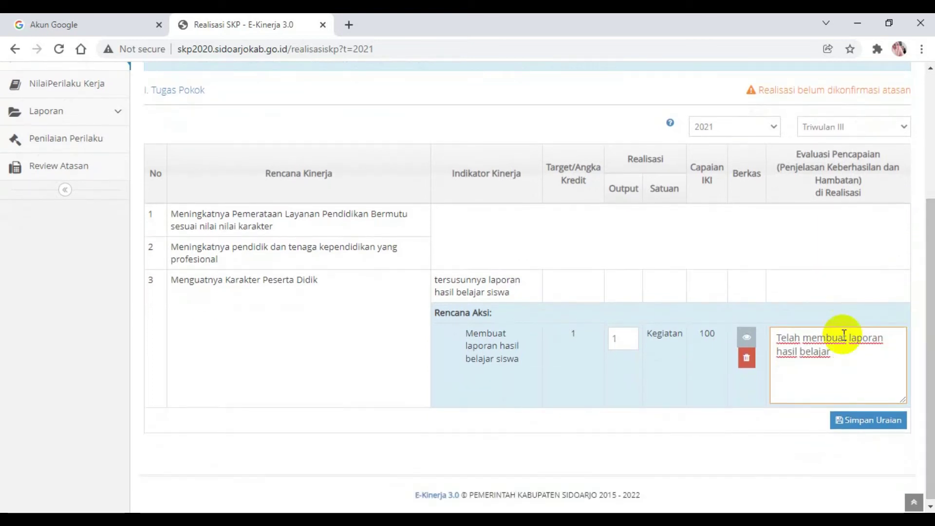
pyautogui.click(866, 426)
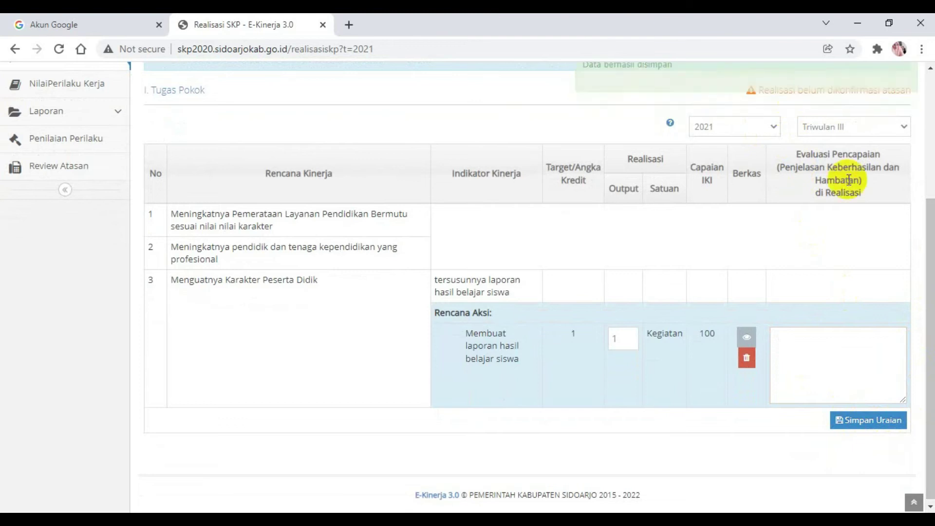
# - Display the Realisasi SKP entries for Triwulan IV
pyautogui.scroll(2, 921, 308)
pyautogui.click(904, 235)
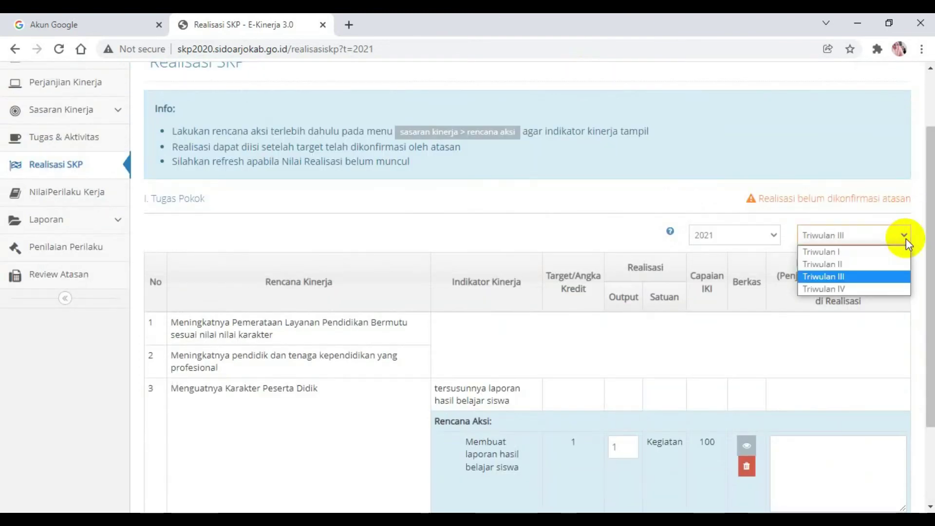
pyautogui.click(871, 291)
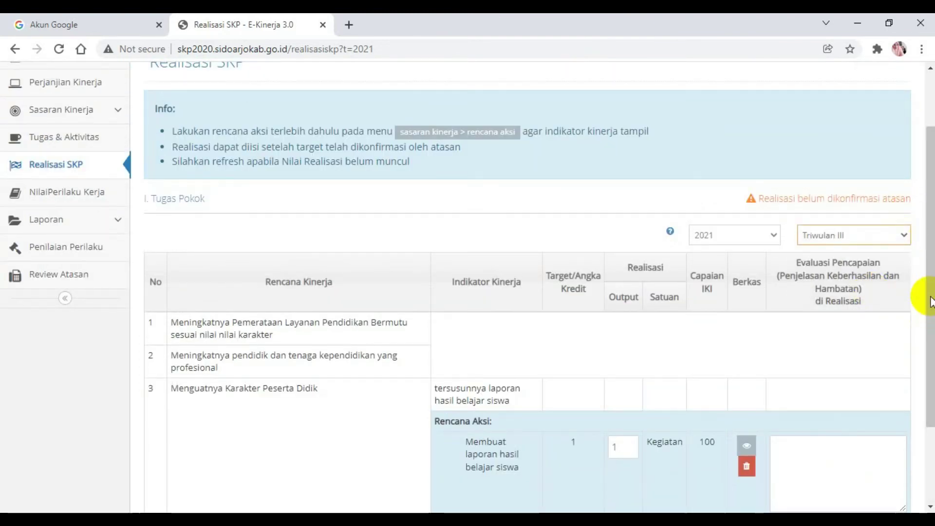
pyautogui.moveTo(926, 126); pyautogui.dragTo(913, 40)
# - Return to Triwulan III, enter "telah membuat laporan hasil belajara siswa" as the rencana aksi's evaluation and save the description
pyautogui.click(903, 314)
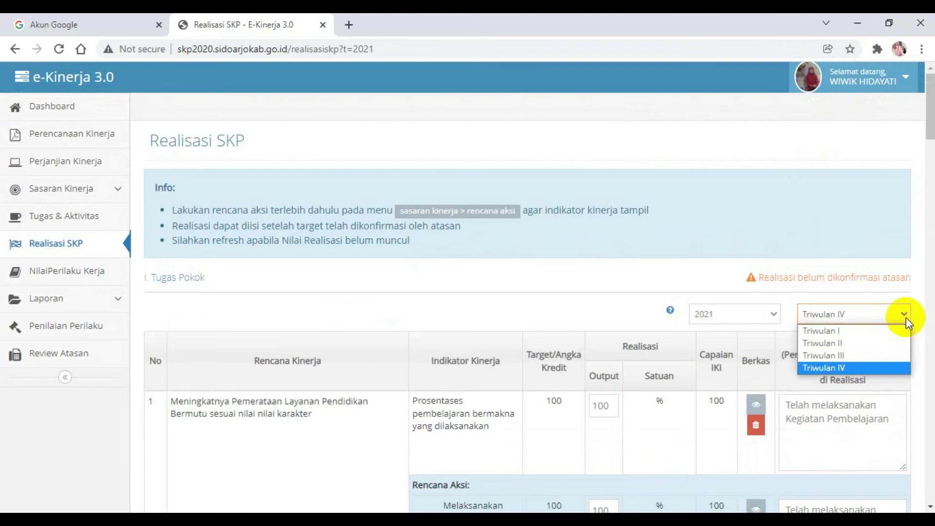
pyautogui.click(864, 356)
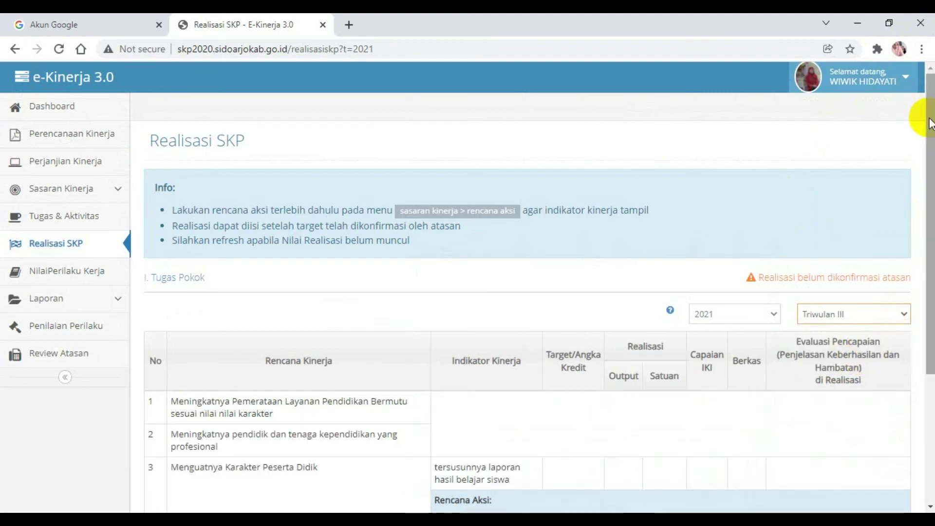
pyautogui.scroll(-1, 920, 146)
pyautogui.scroll(-1, 535, 292)
pyautogui.click(824, 409)
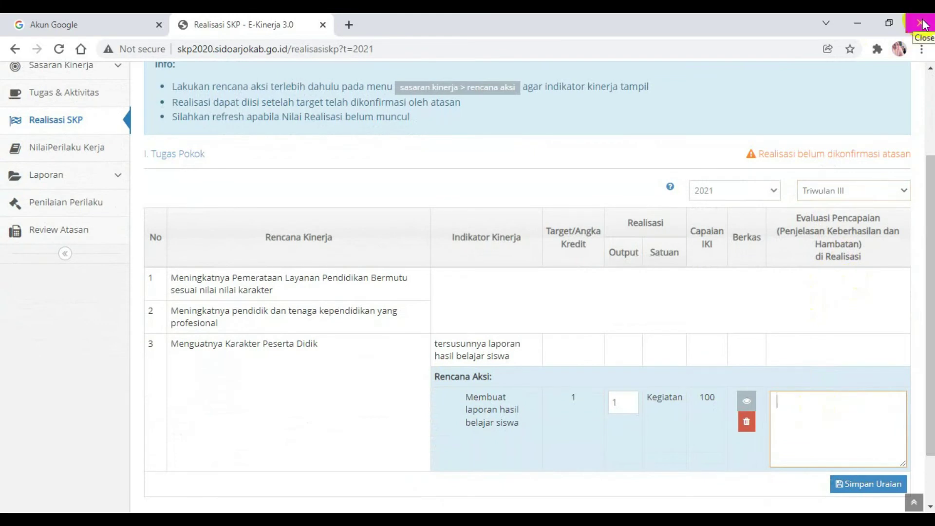
pyautogui.write('telah membuat laporan hasil belajara siswa')
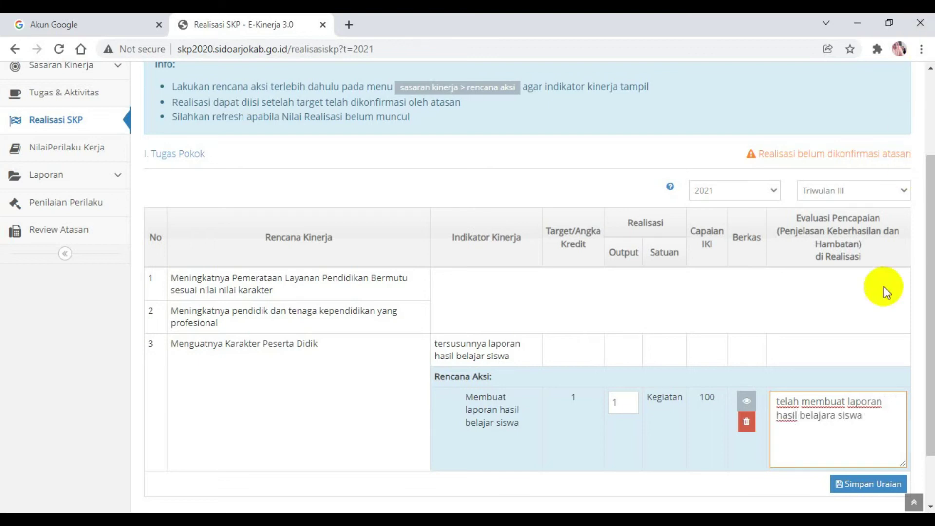
pyautogui.click(847, 484)
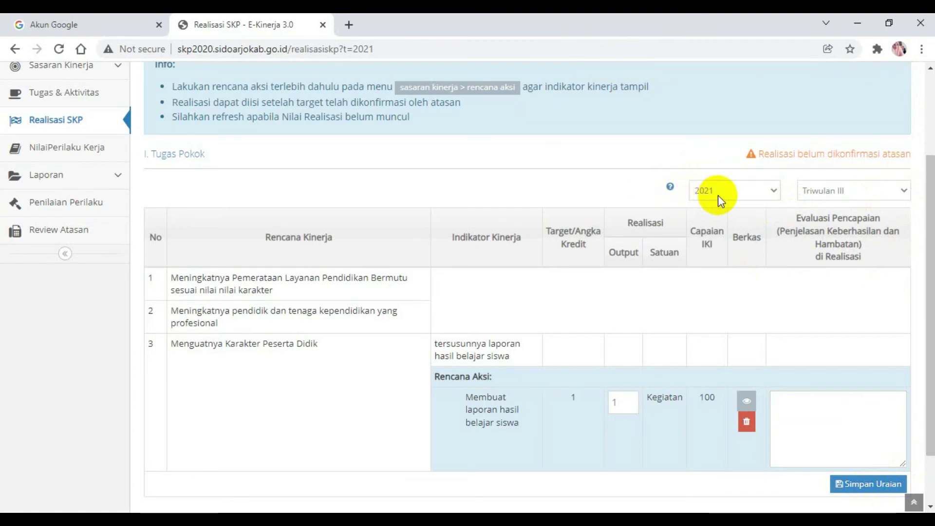
# - Keep the year at 2021 and view the Triwulan IV realisation entries
pyautogui.click(772, 188)
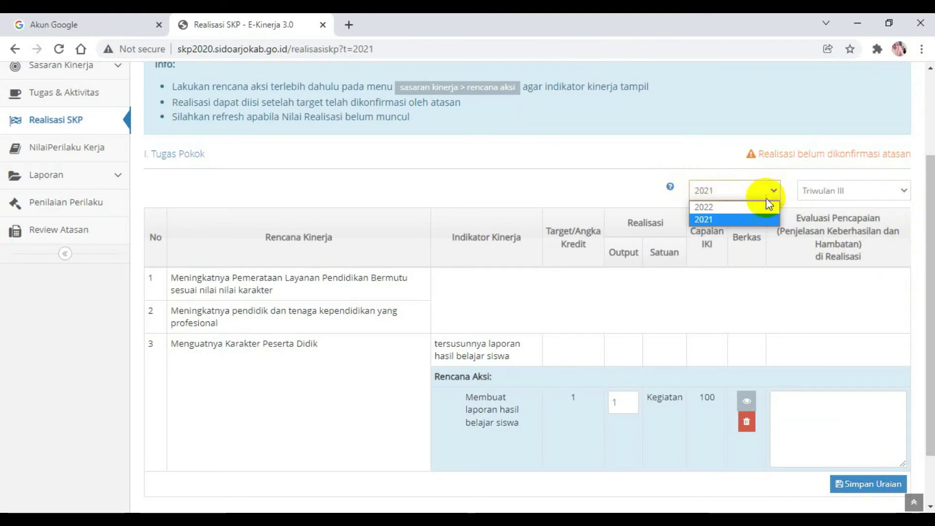
pyautogui.click(750, 190)
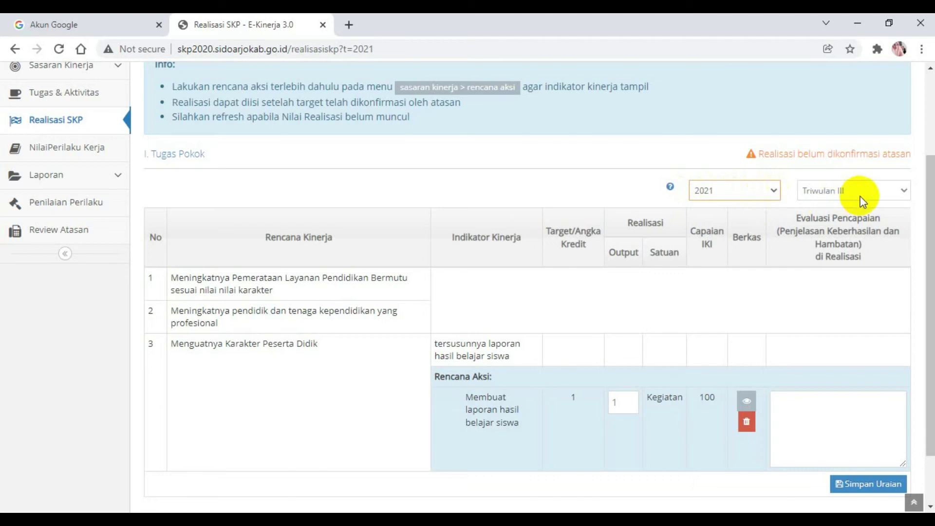
pyautogui.click(896, 193)
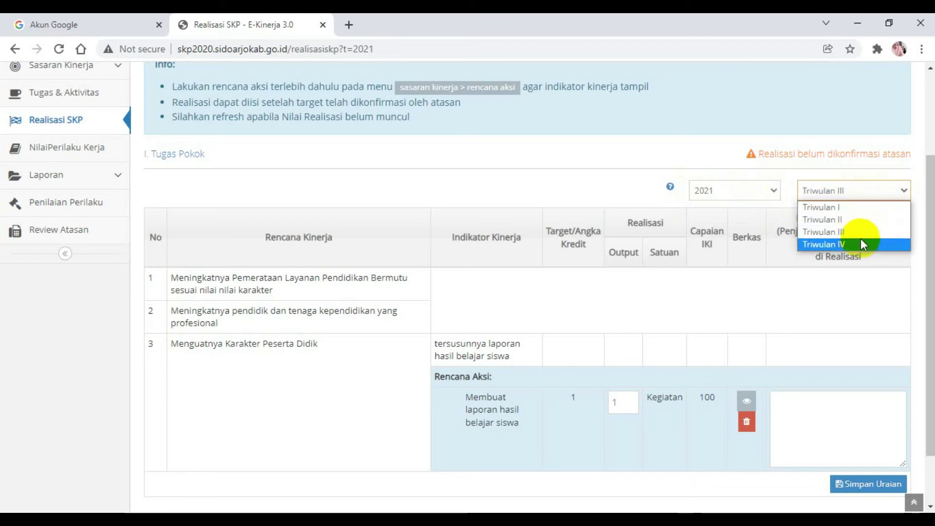
pyautogui.click(896, 244)
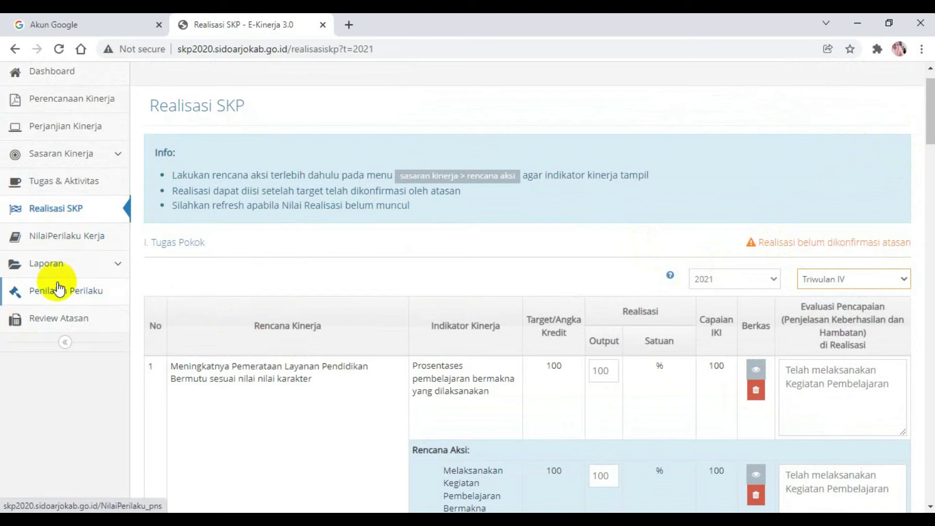
# - Open the Cetak Laporan page and set the report year to 2021
pyautogui.click(61, 300)
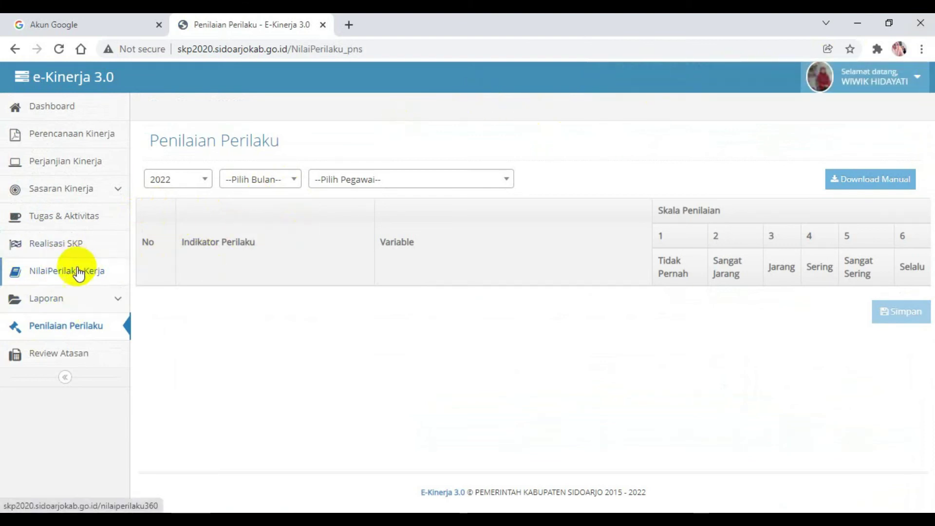
pyautogui.click(62, 301)
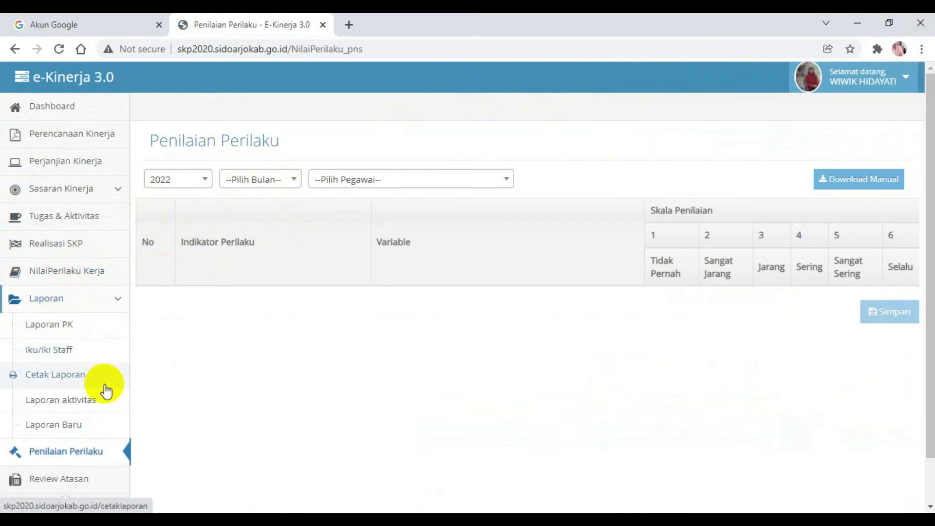
pyautogui.click(79, 379)
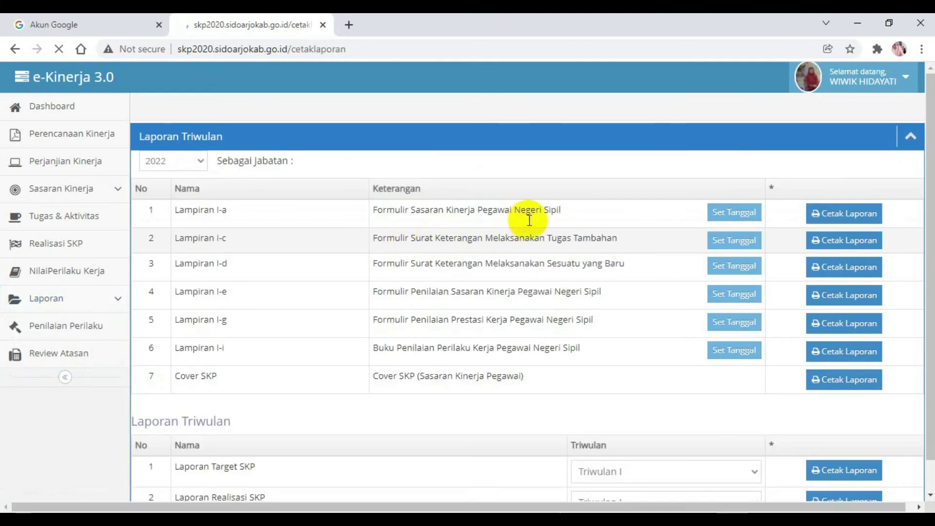
pyautogui.click(202, 163)
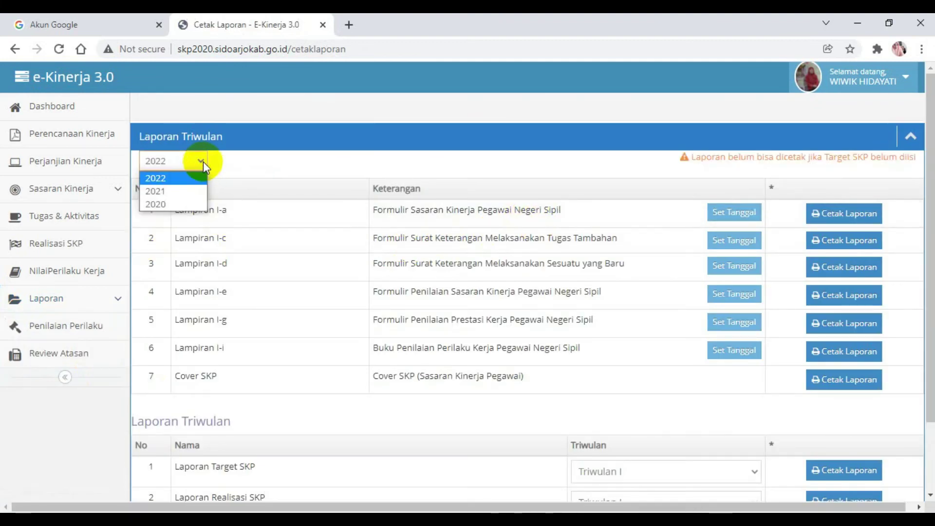
pyautogui.click(181, 192)
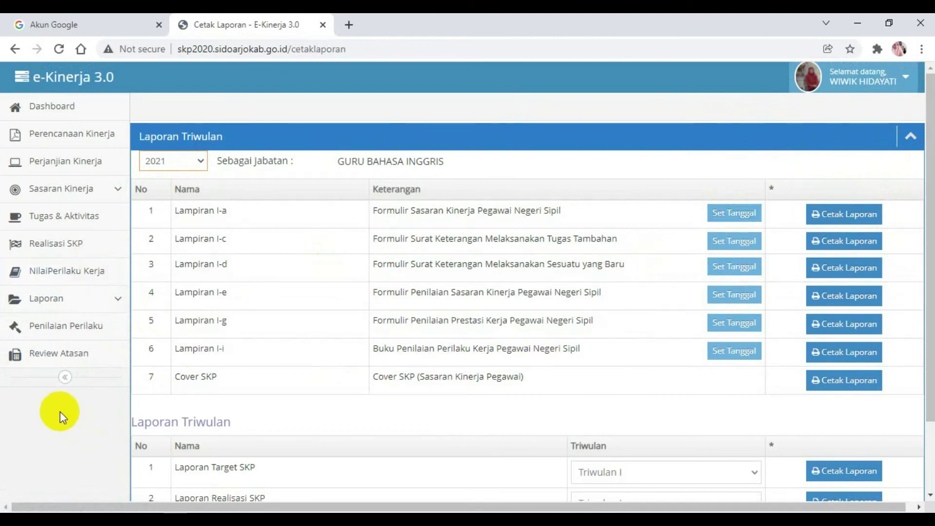
# - Check the Triwulan choices for Laporan Target SKP and generate the 2021 "Form skp jpt unit mandiri" from Laporan Baru
pyautogui.click(115, 307)
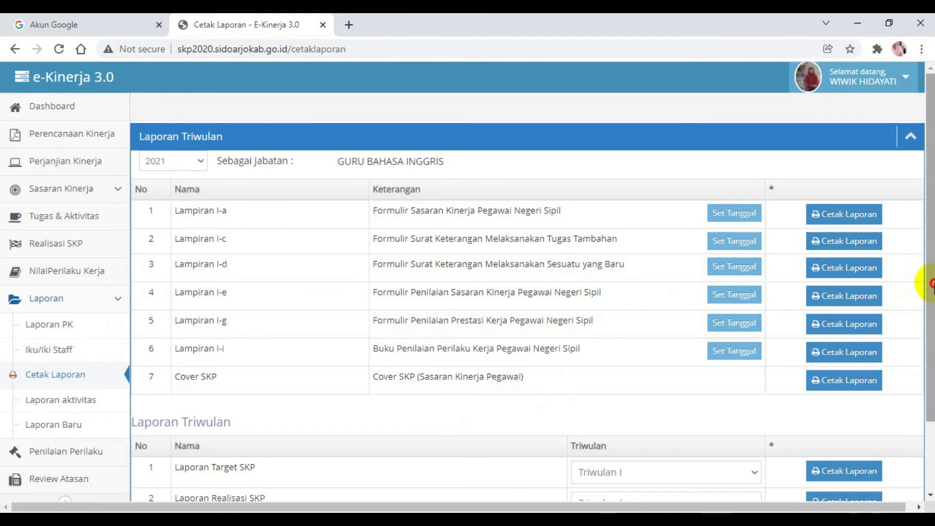
pyautogui.scroll(-2, 931, 283)
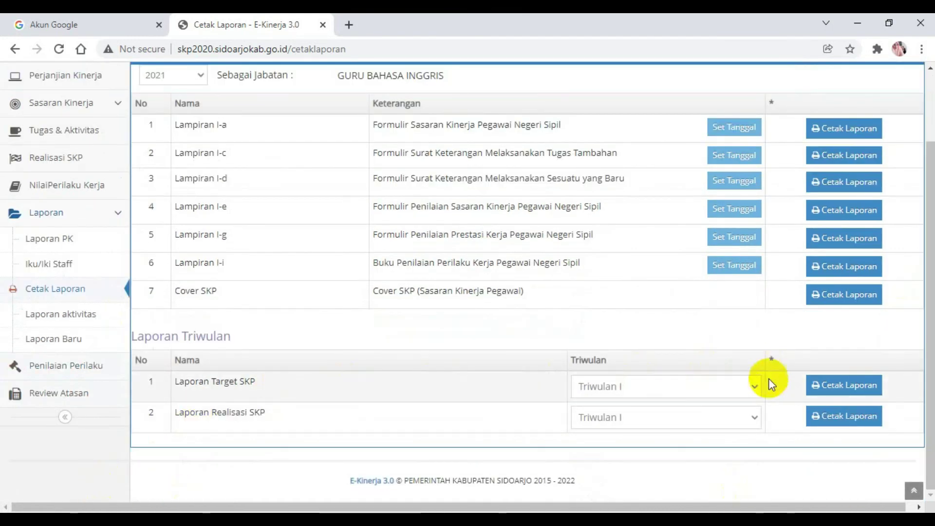
pyautogui.click(754, 386)
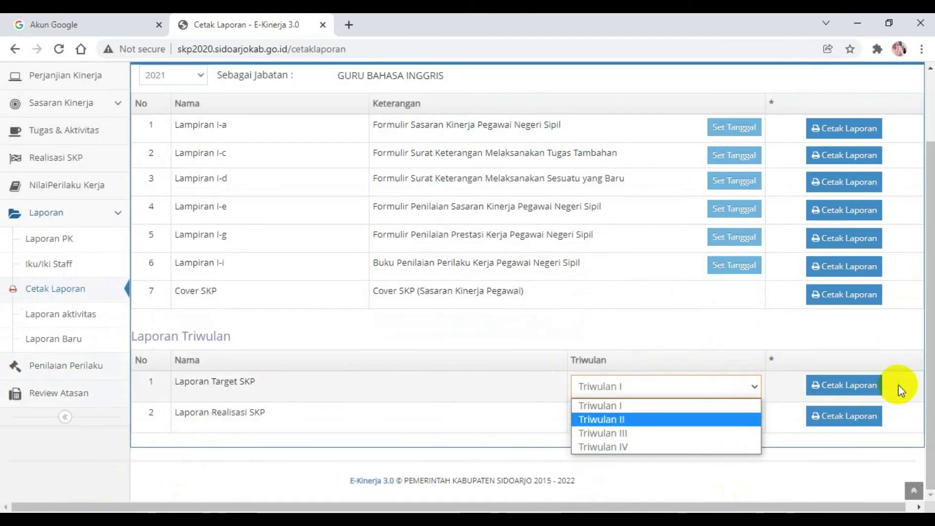
pyautogui.click(64, 341)
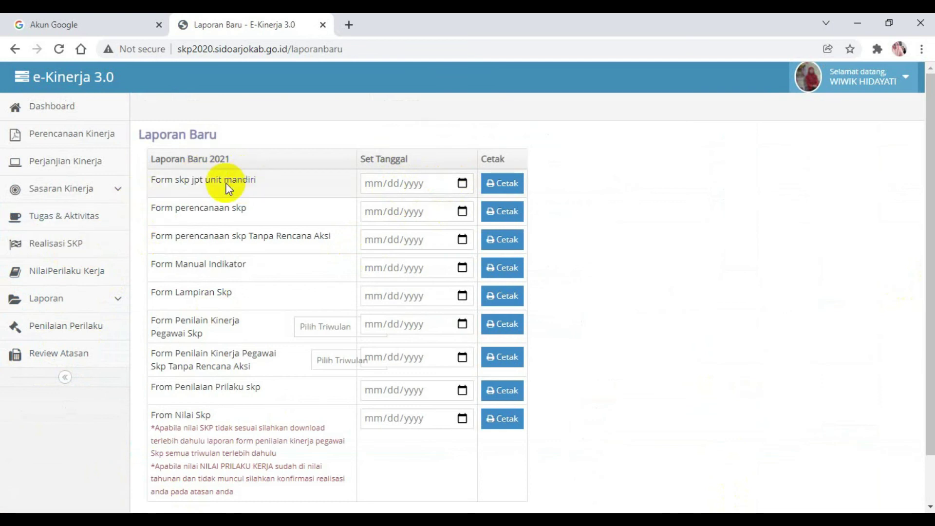
pyautogui.click(505, 184)
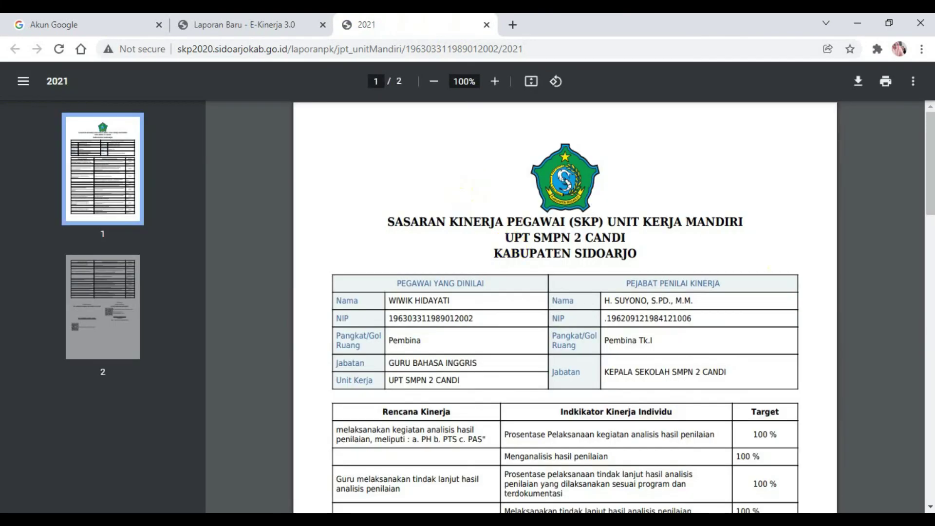
# - Review the generated 2021 SKP unit kerja mandiri report through the target table and signature section on page 2, and close it
pyautogui.scroll(-15, 912, 197)
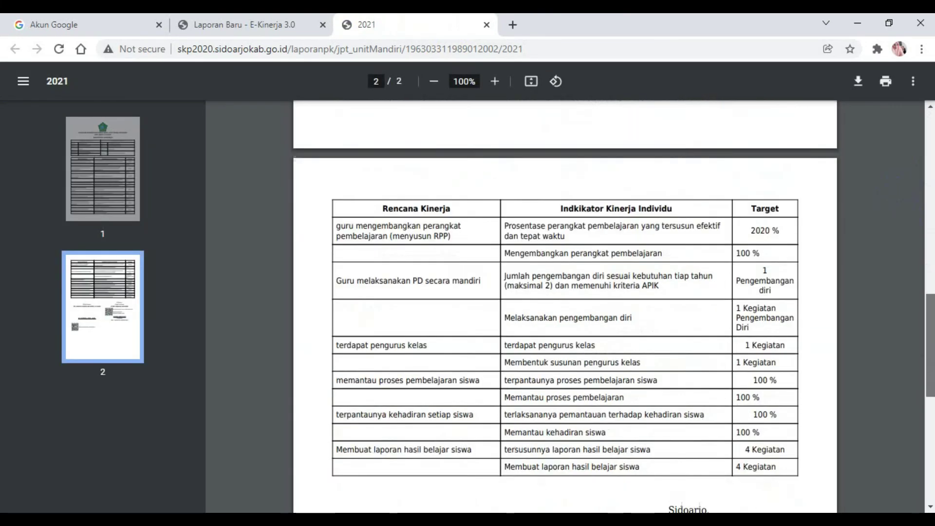
pyautogui.scroll(3, 901, 390)
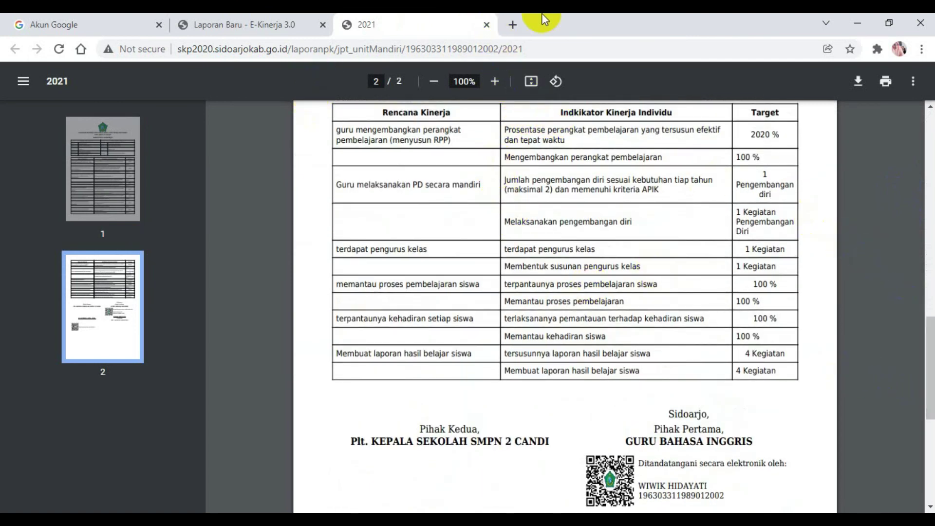
pyautogui.click(488, 25)
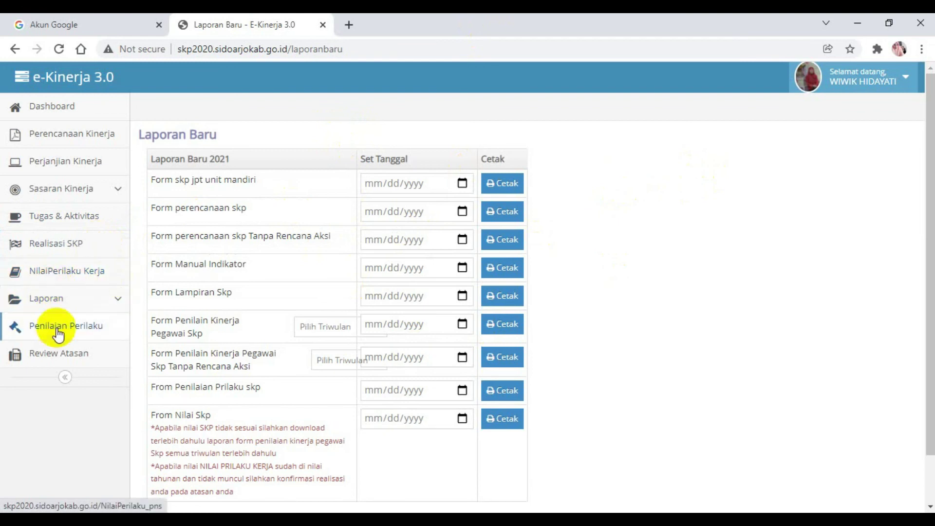
# - Expand the Laporan section and look through the 2021 forms listed on Laporan Baru, including the notes under From Nilai Skp
pyautogui.click(119, 302)
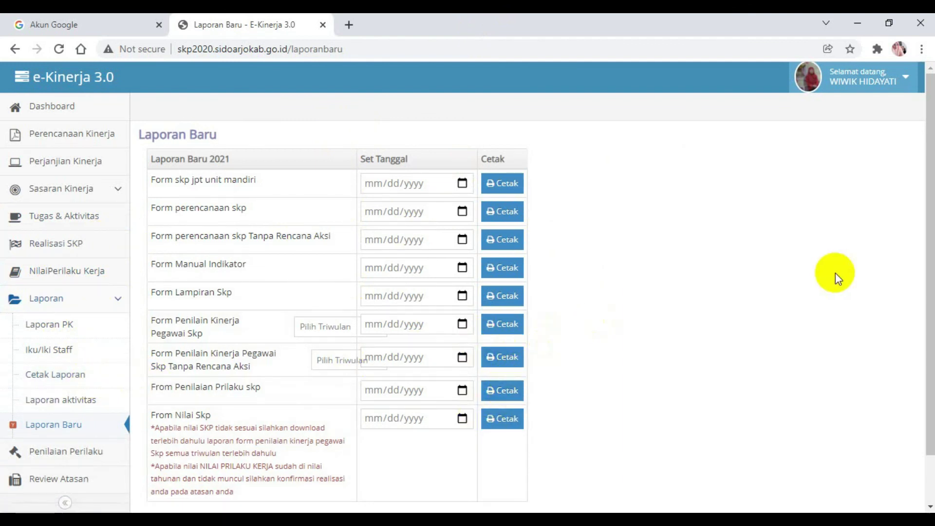
pyautogui.scroll(-1, 920, 253)
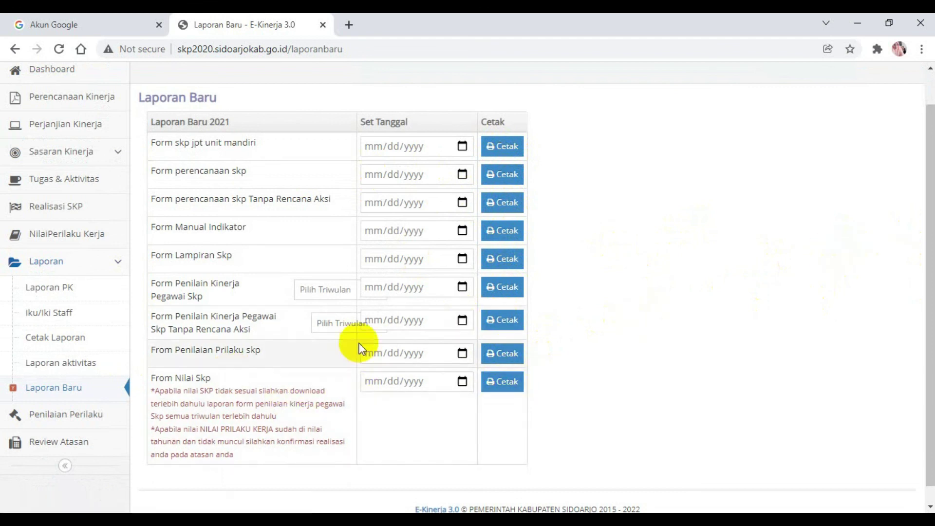
pyautogui.moveTo(925, 199); pyautogui.dragTo(925, 146)
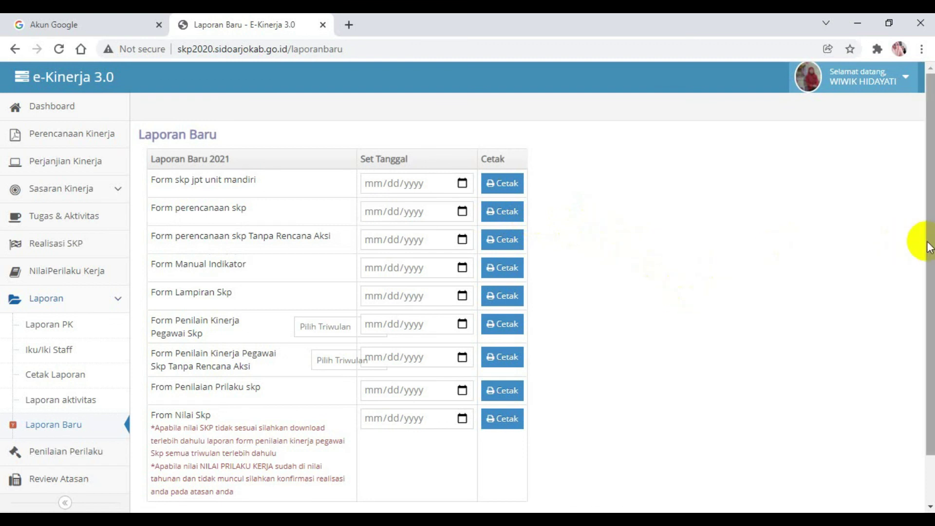
pyautogui.moveTo(927, 246); pyautogui.dragTo(926, 261)
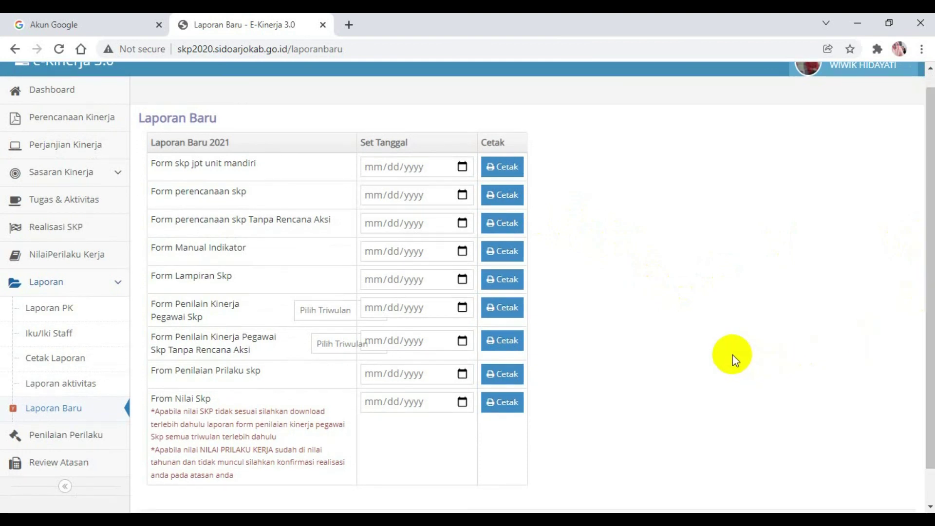